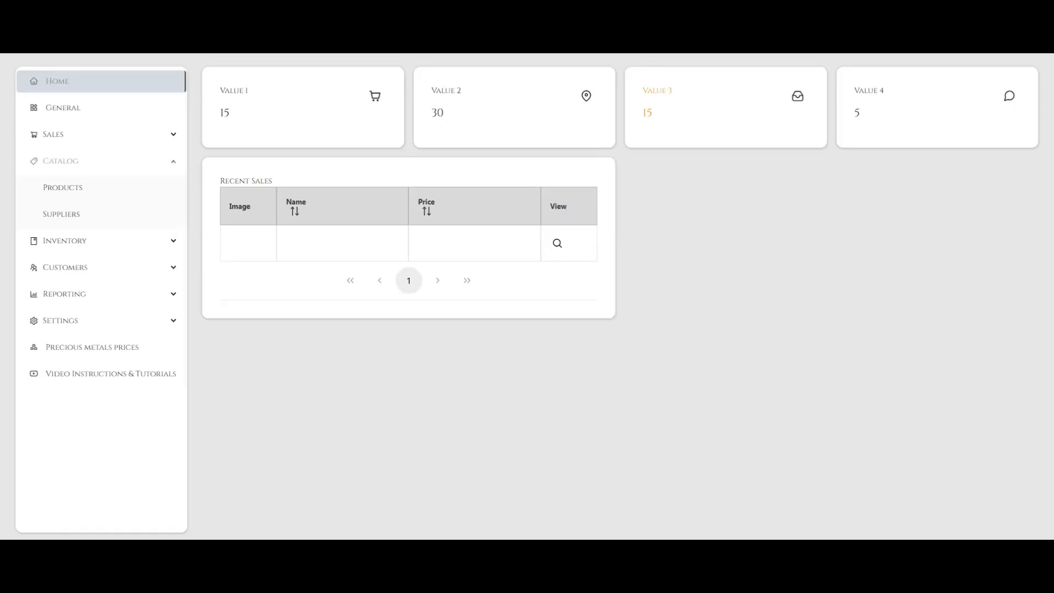
# Start a new product in the catalog's product list and name it "Small Link Bracelet"
pyautogui.click(94, 189)
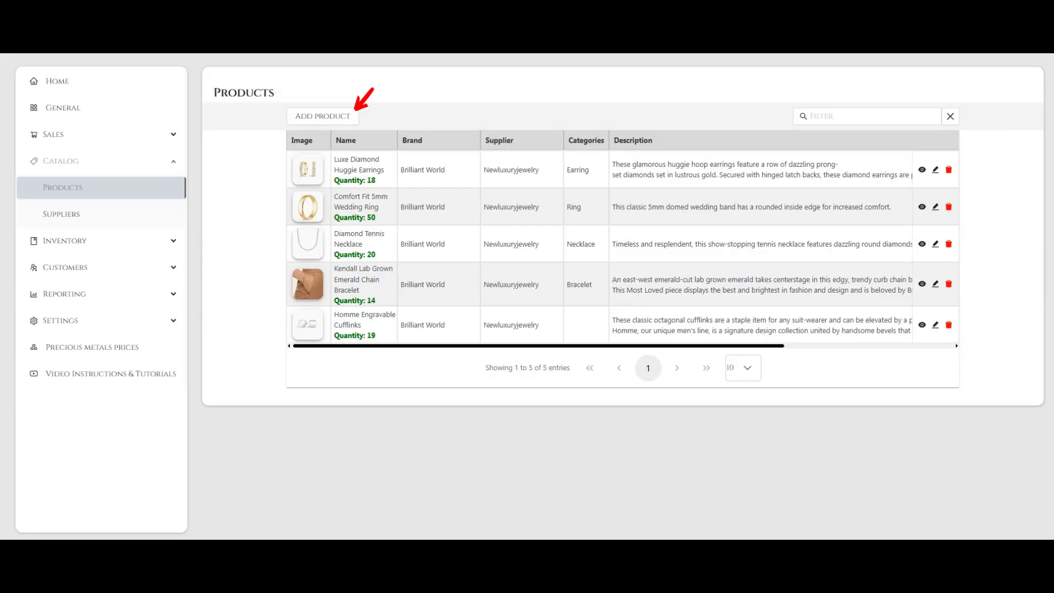
pyautogui.click(322, 116)
pyautogui.write('Small Link Bracelet')
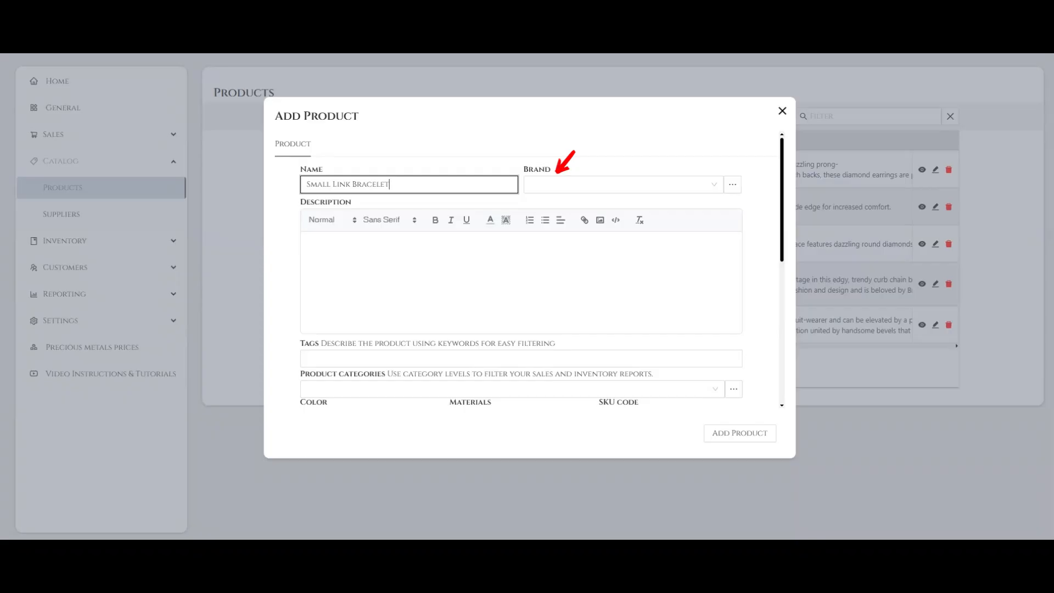
# Create the brand "Golden House" and assign it to the new product
pyautogui.click(623, 184)
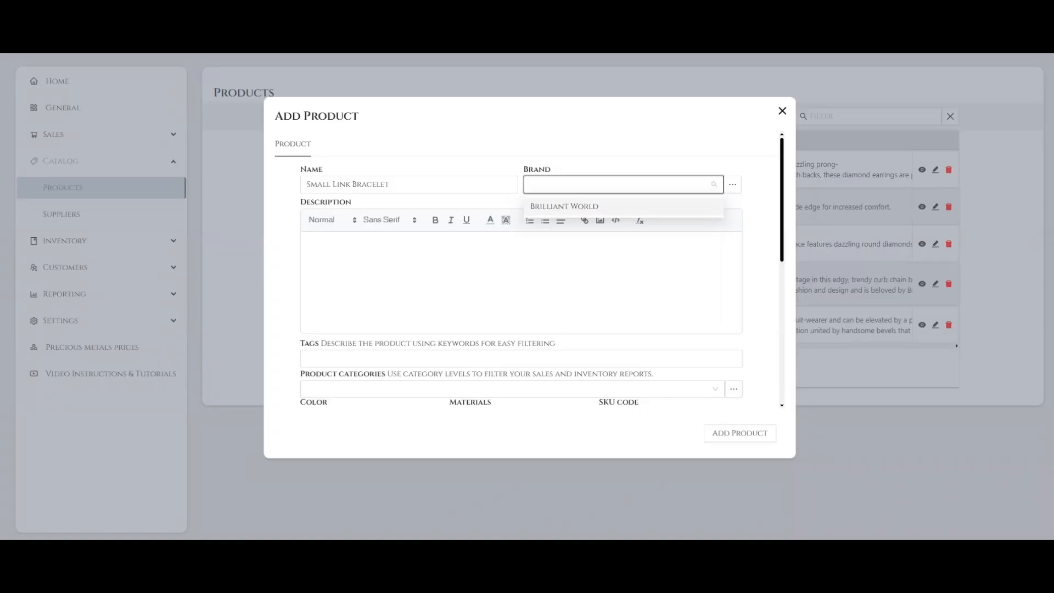
pyautogui.press('Escape')
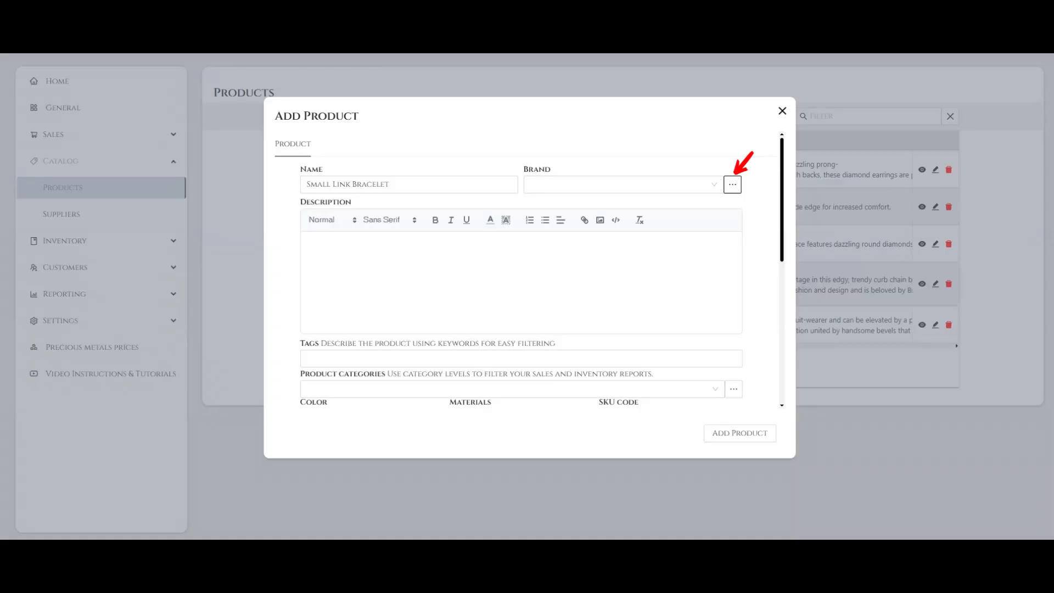
pyautogui.write('Go')
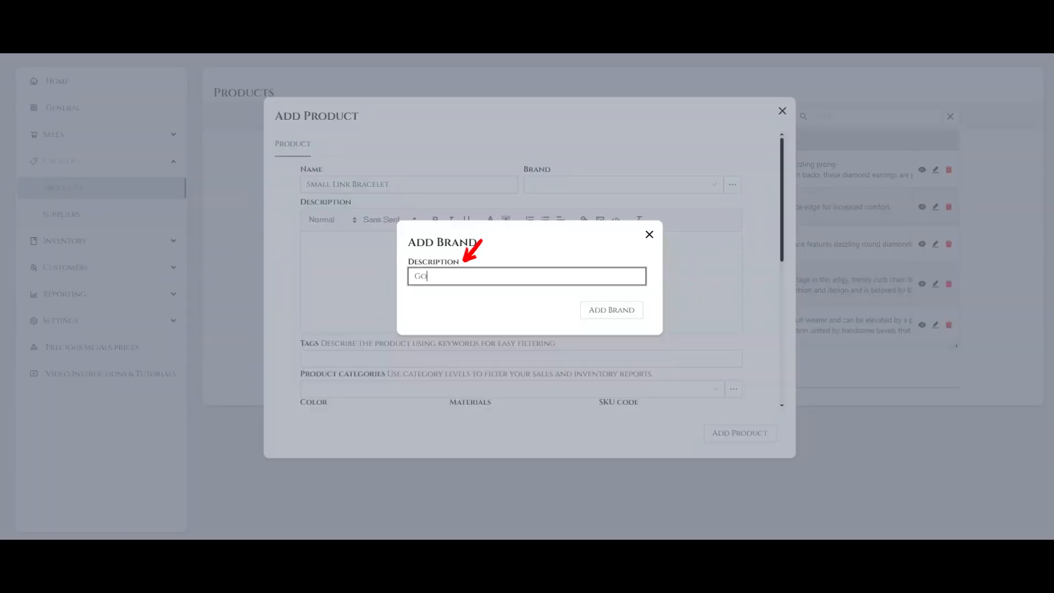
pyautogui.write('lden House')
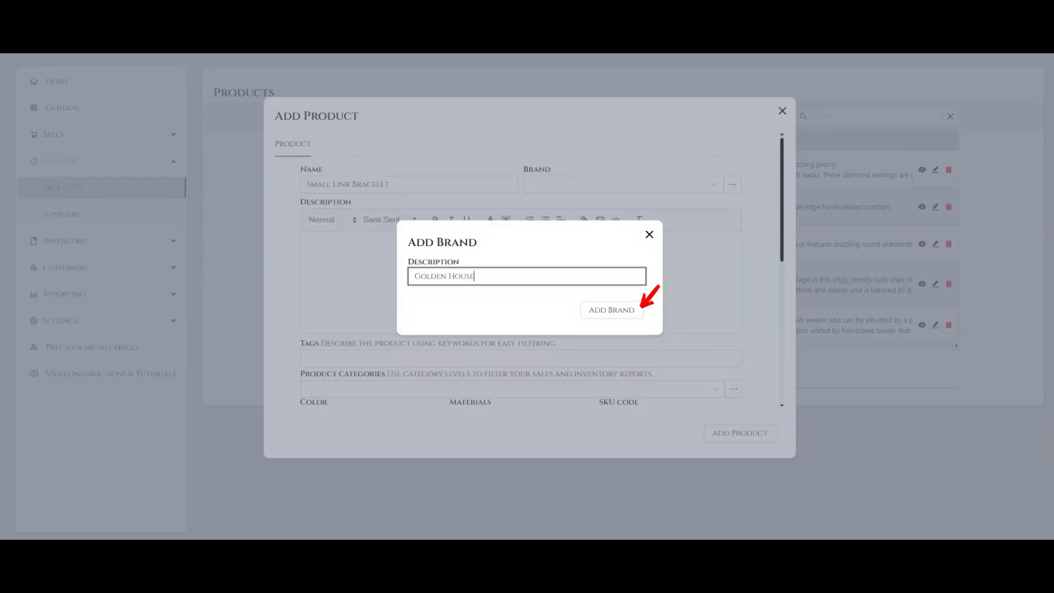
pyautogui.click(641, 308)
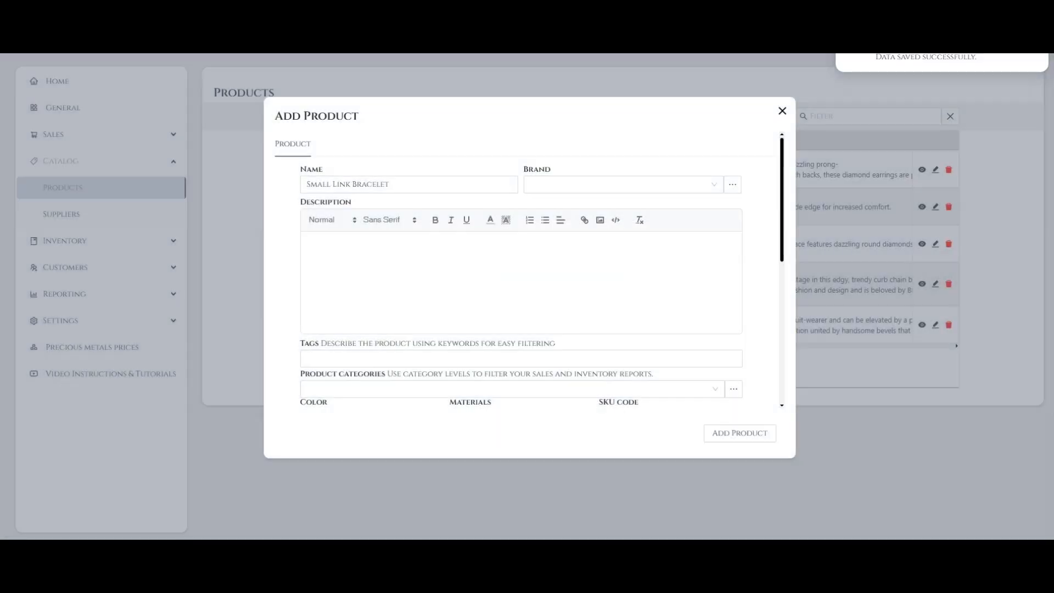
pyautogui.click(624, 184)
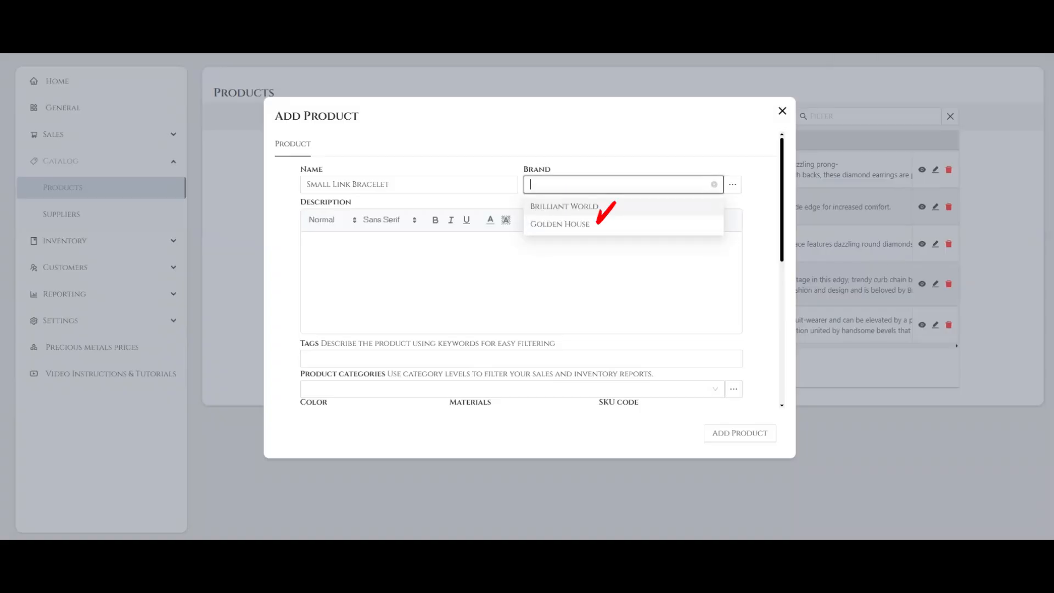
pyautogui.click(598, 223)
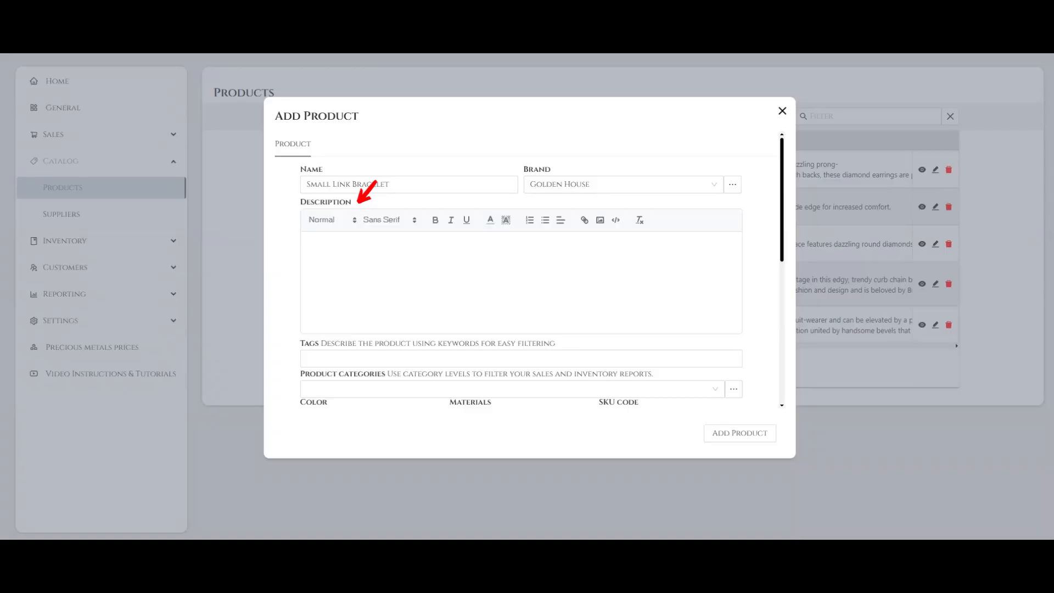
# Paste the HardWear text as the product description and add the tags Braclet, Yellow gold, Yellow and Gold
pyautogui.write("HardWear is an expression of love's transformative strength. Inspired by a quintessential bracelet from 1962 found in the House's archives, HardWear embodies enduring resilience and uninhibited spirit. A bold chain of signature gauge links makes a stunning statement.")
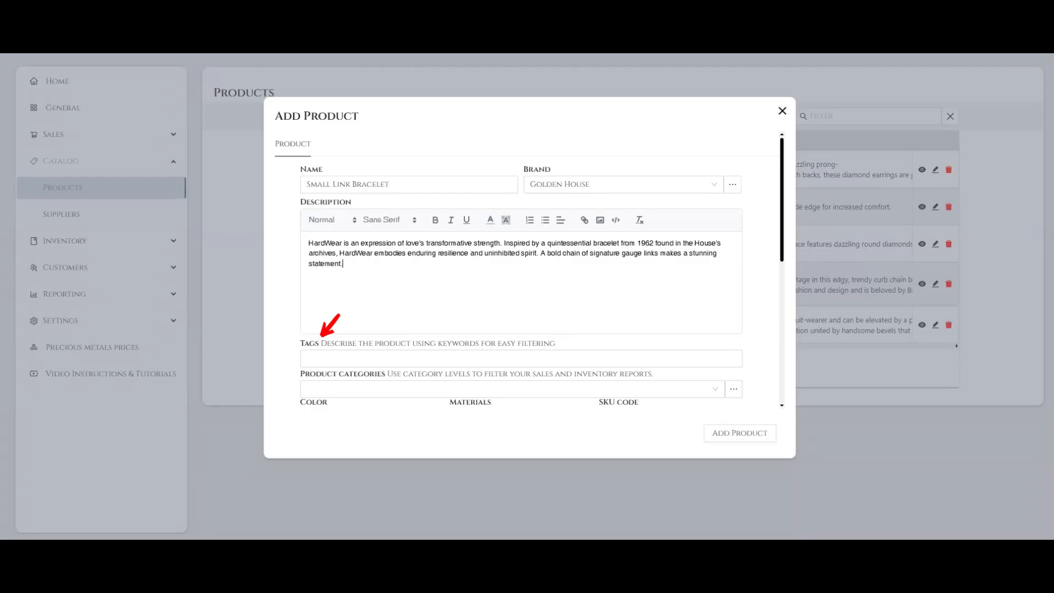
pyautogui.click(324, 358)
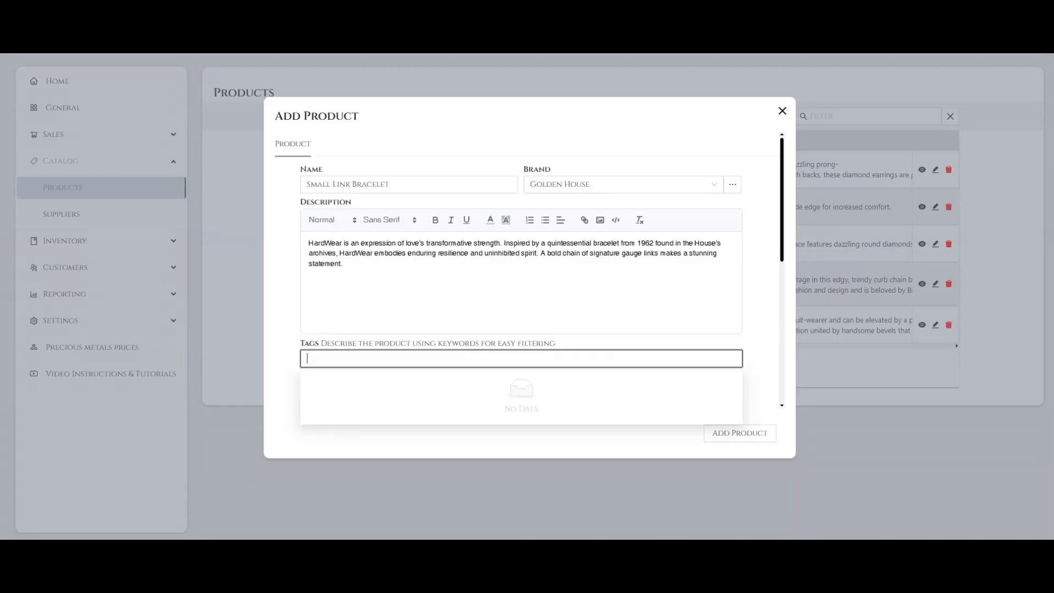
pyautogui.write('Braclet')
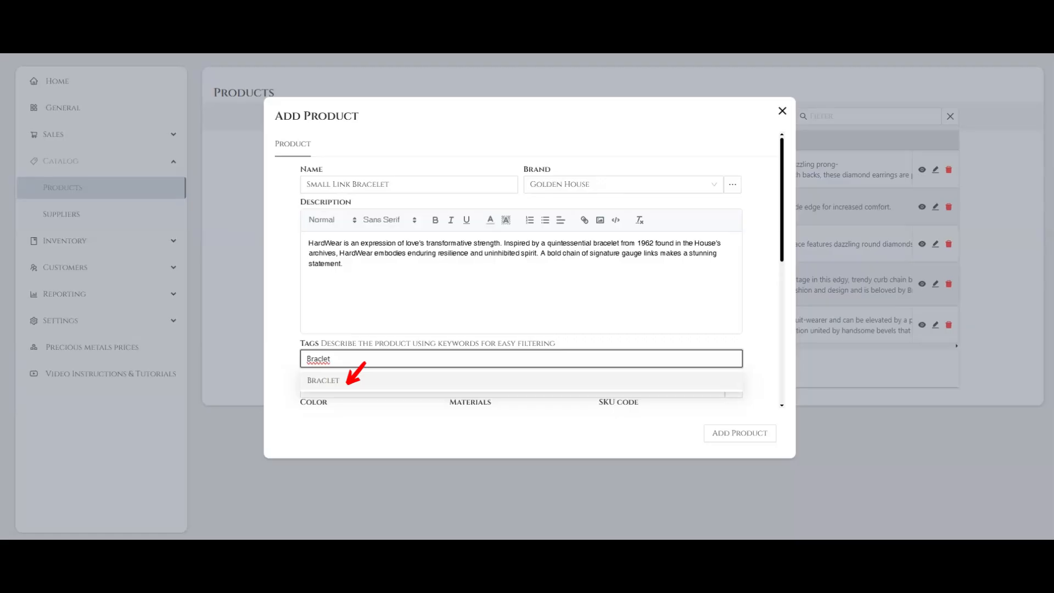
pyautogui.click(348, 383)
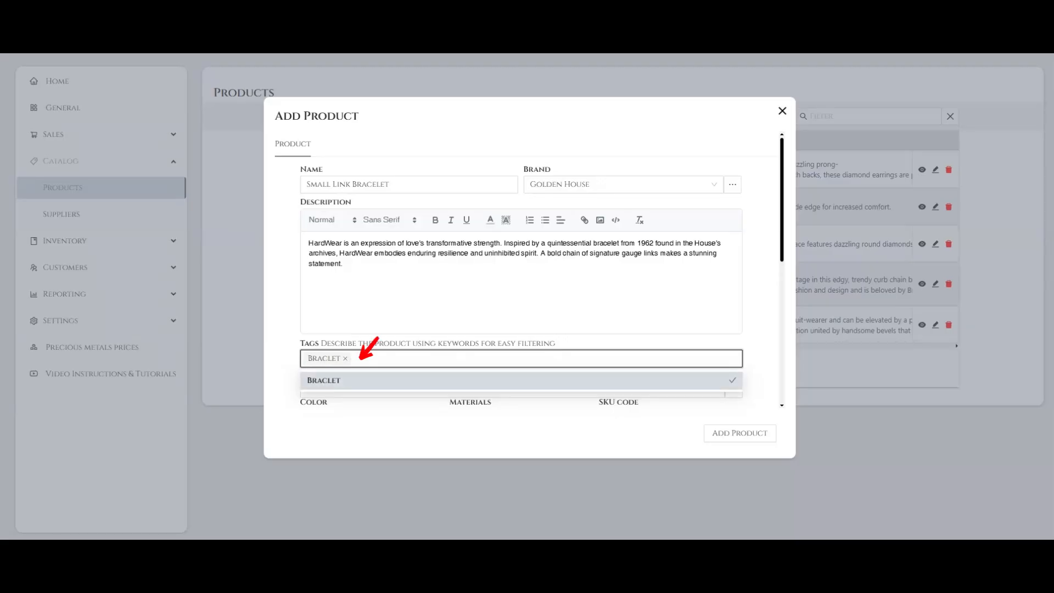
pyautogui.write('Yellow gold')
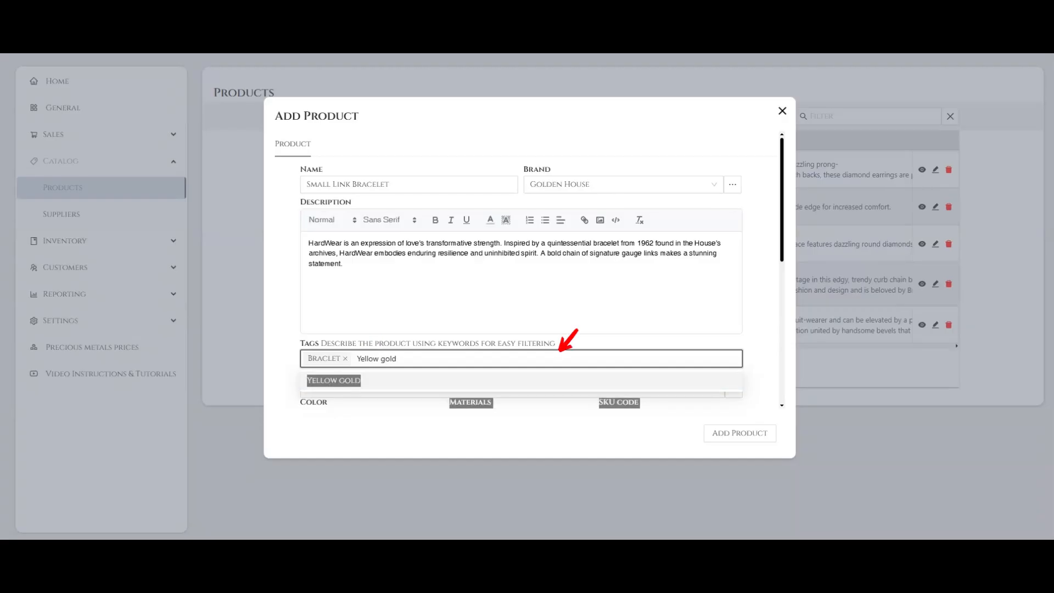
pyautogui.press('Return')
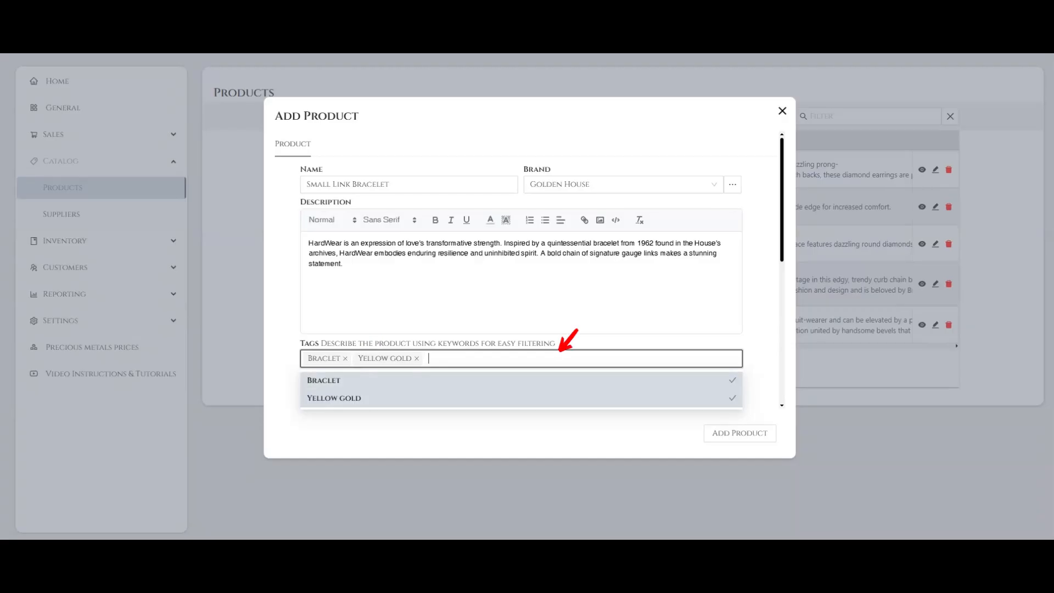
pyautogui.write('Yellow')
pyautogui.press('Return')
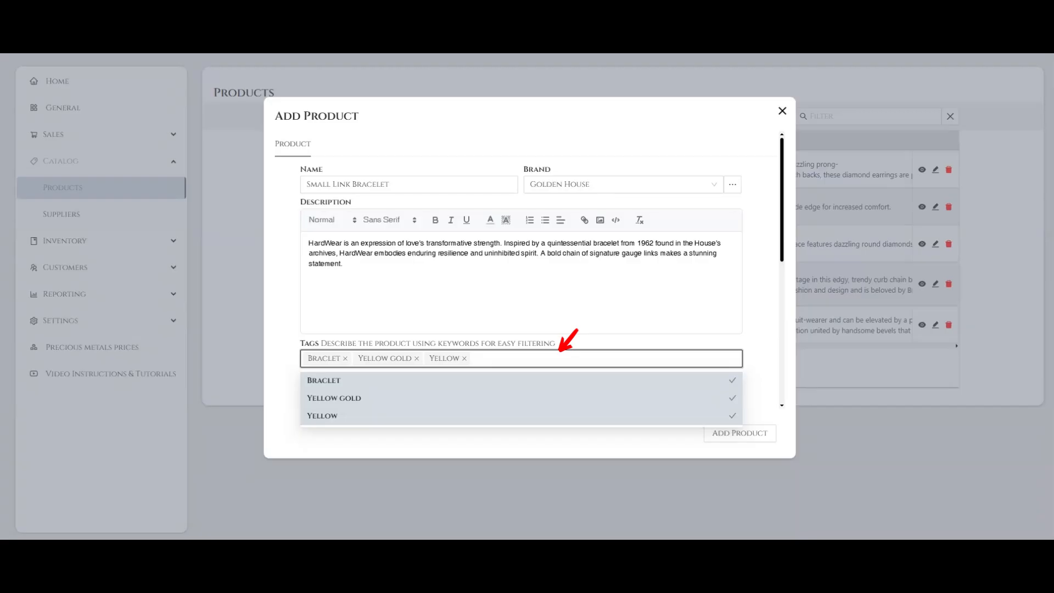
pyautogui.write('Gold')
pyautogui.press('Return')
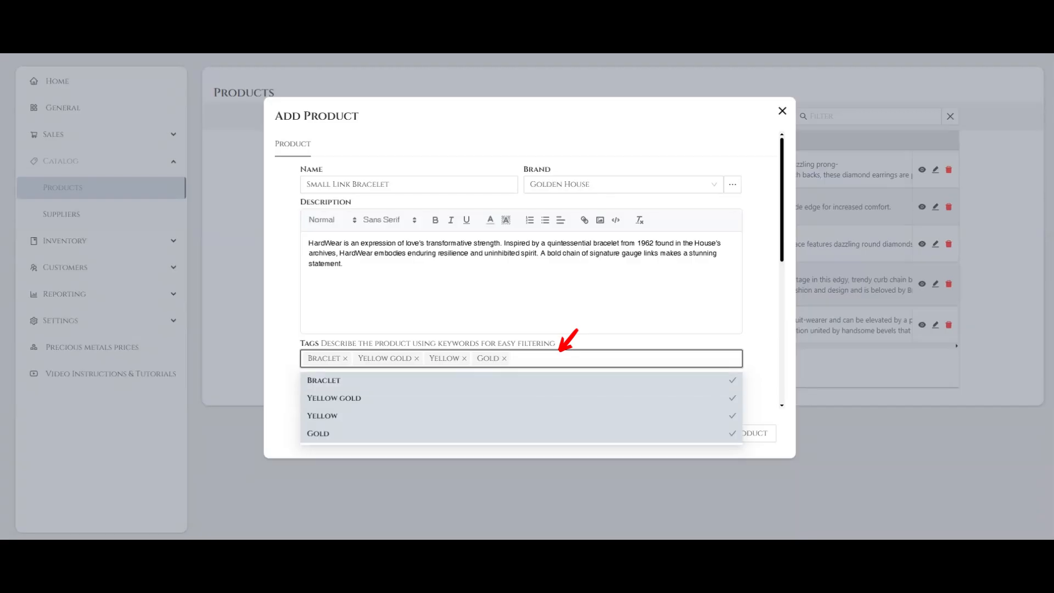
pyautogui.write('18k')
pyautogui.press('Return')
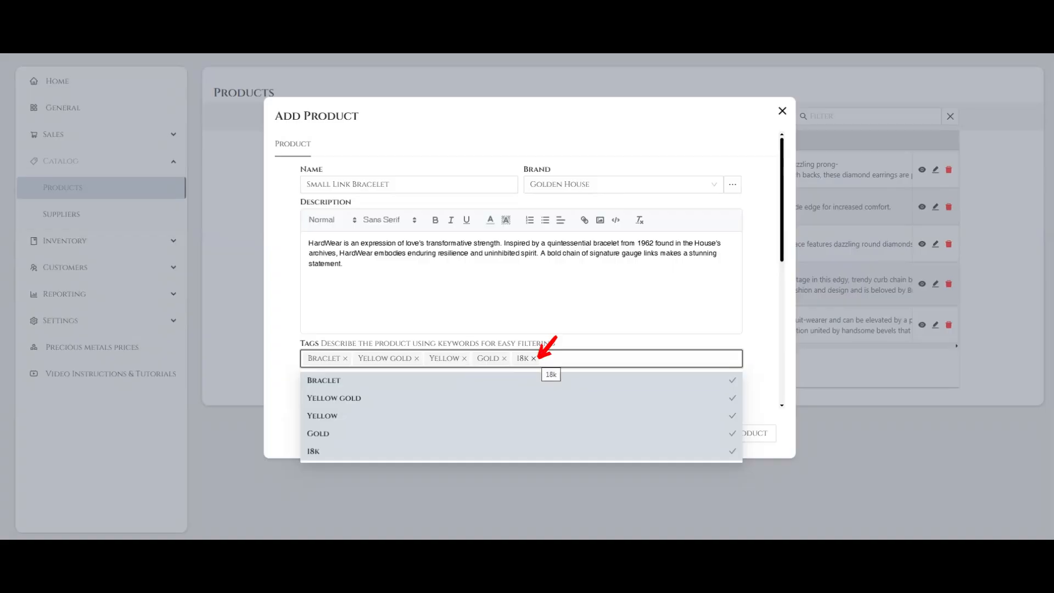
pyautogui.click(534, 359)
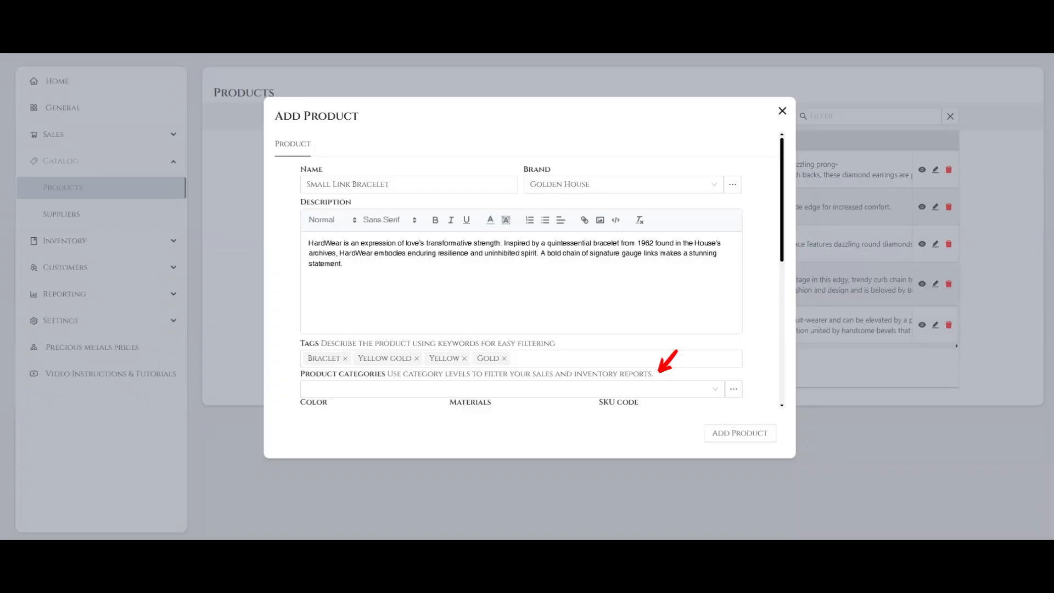
# Create the product category "Wrist Braclet" and assign it to the bracelet
pyautogui.click(467, 387)
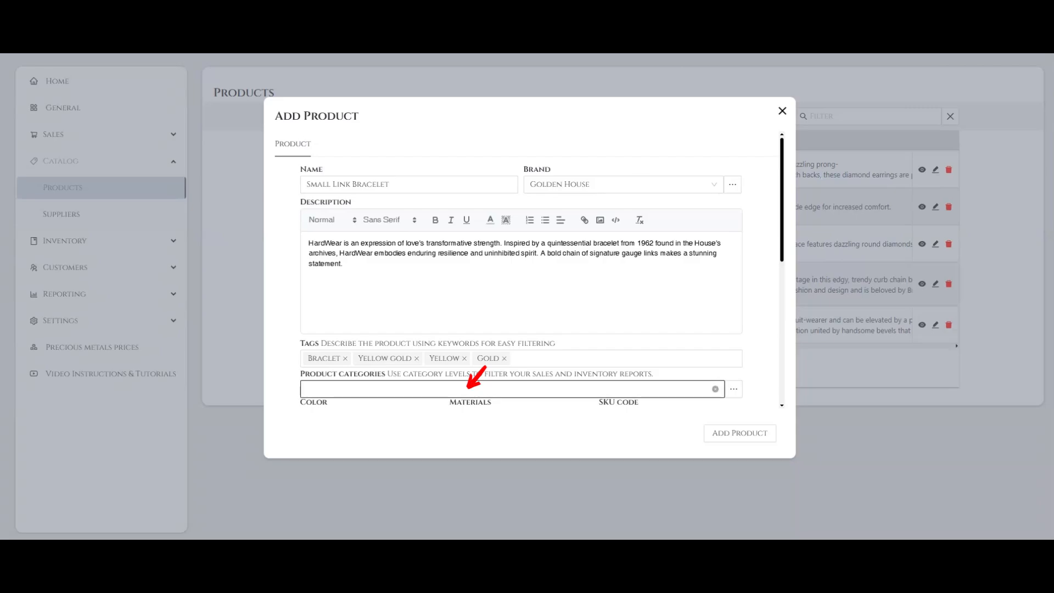
pyautogui.click(468, 388)
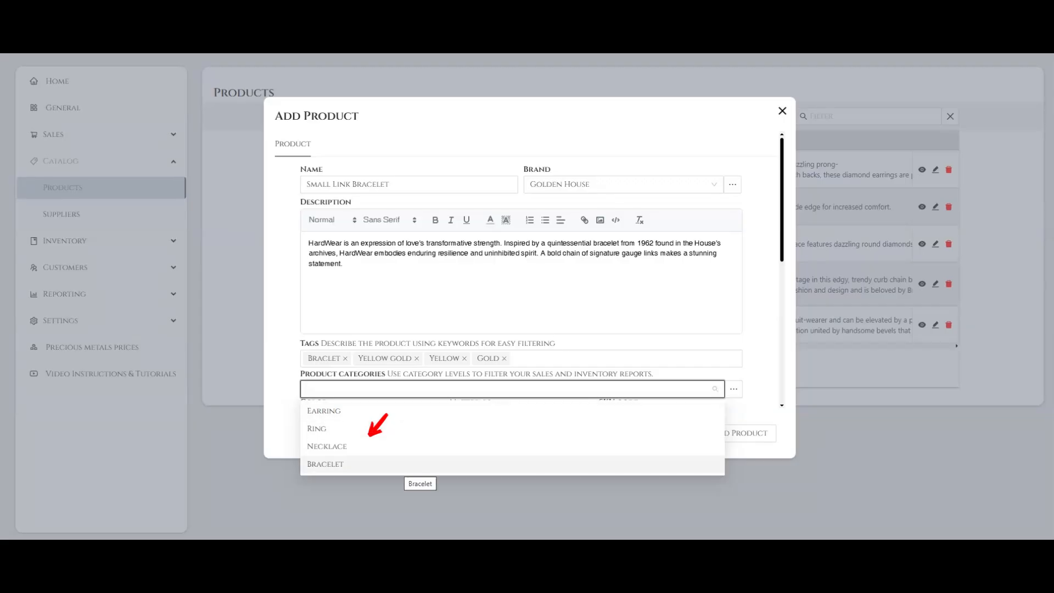
pyautogui.click(284, 426)
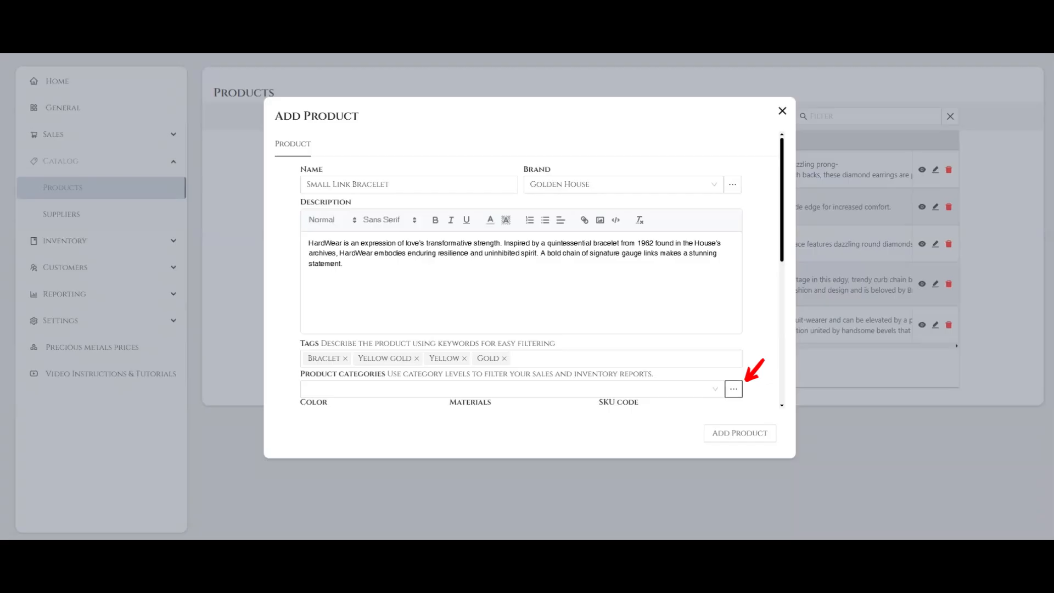
pyautogui.click(733, 389)
pyautogui.click(528, 276)
pyautogui.write('W')
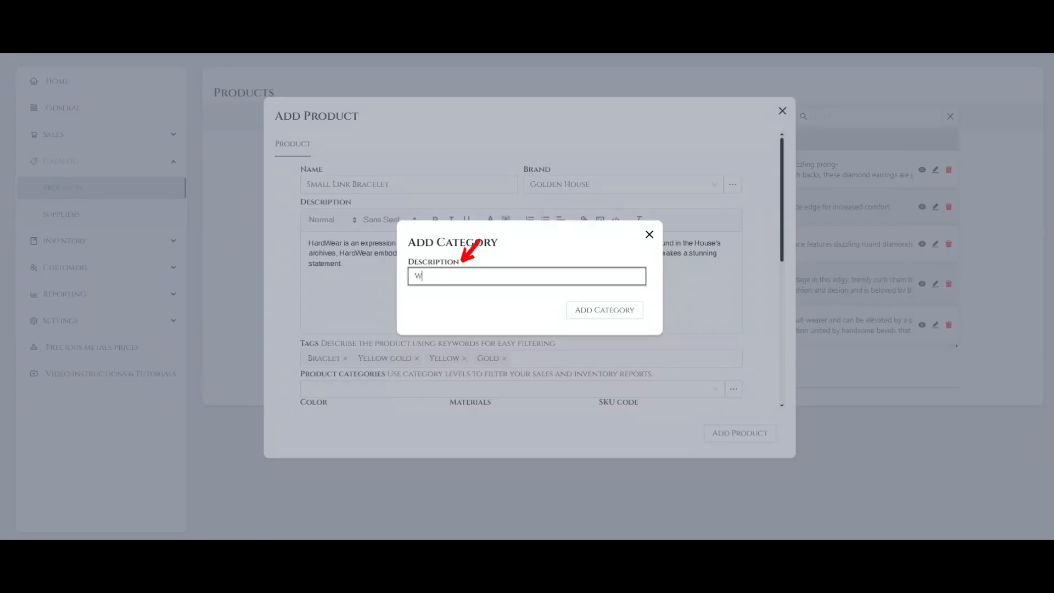
pyautogui.write('rist Braclet')
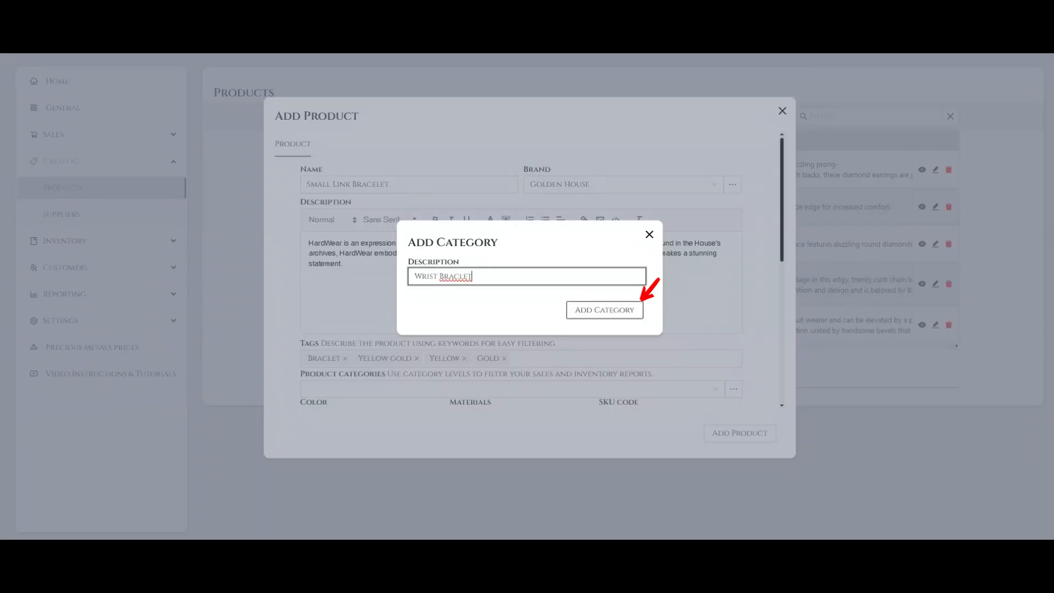
pyautogui.click(639, 303)
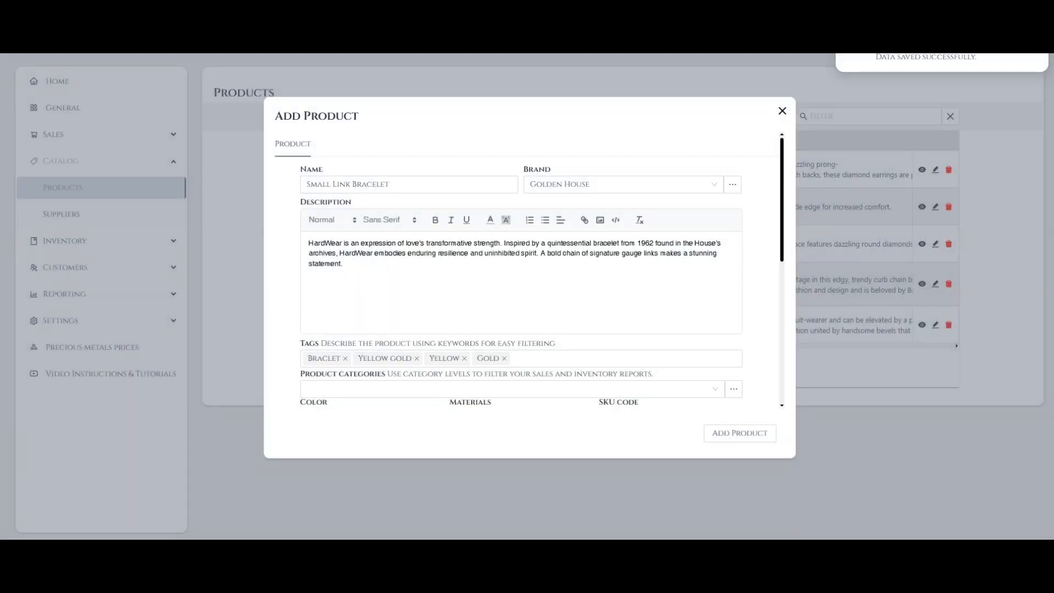
pyautogui.click(323, 388)
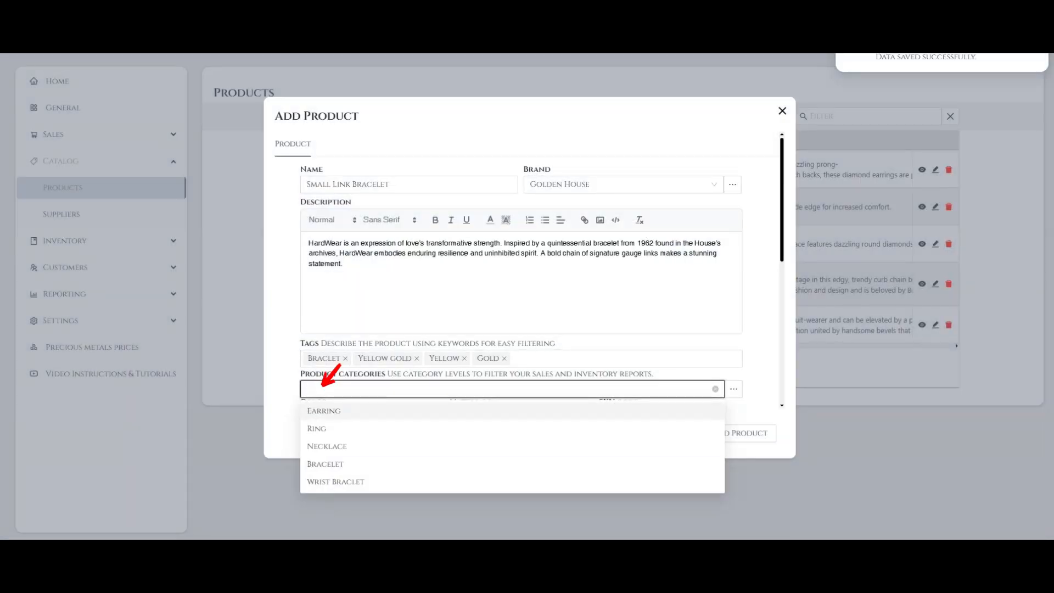
pyautogui.click(375, 481)
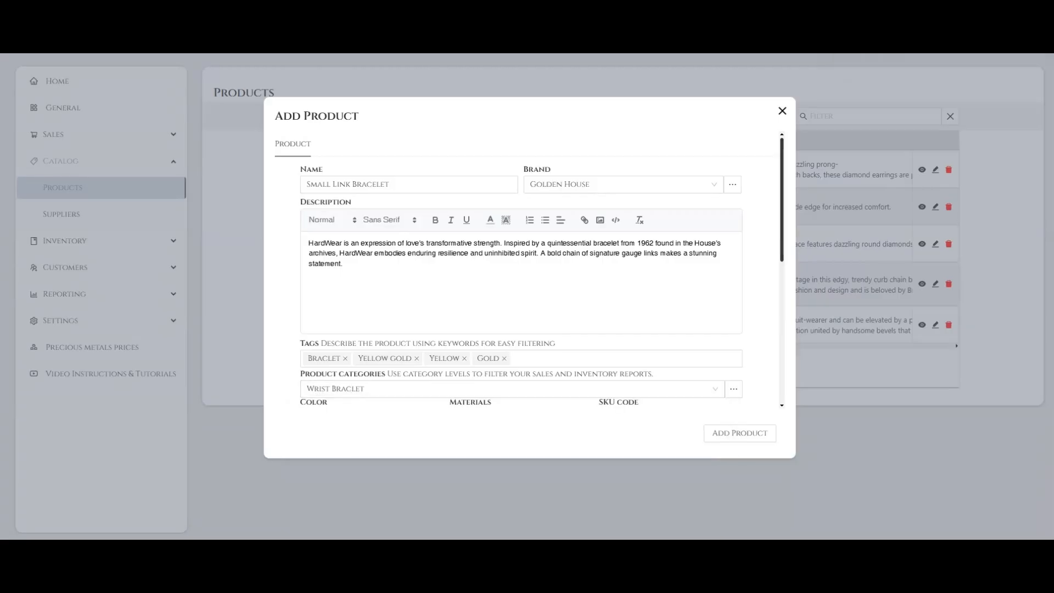
# Set the bracelet's color to Gold
pyautogui.scroll(-5, 530, 269)
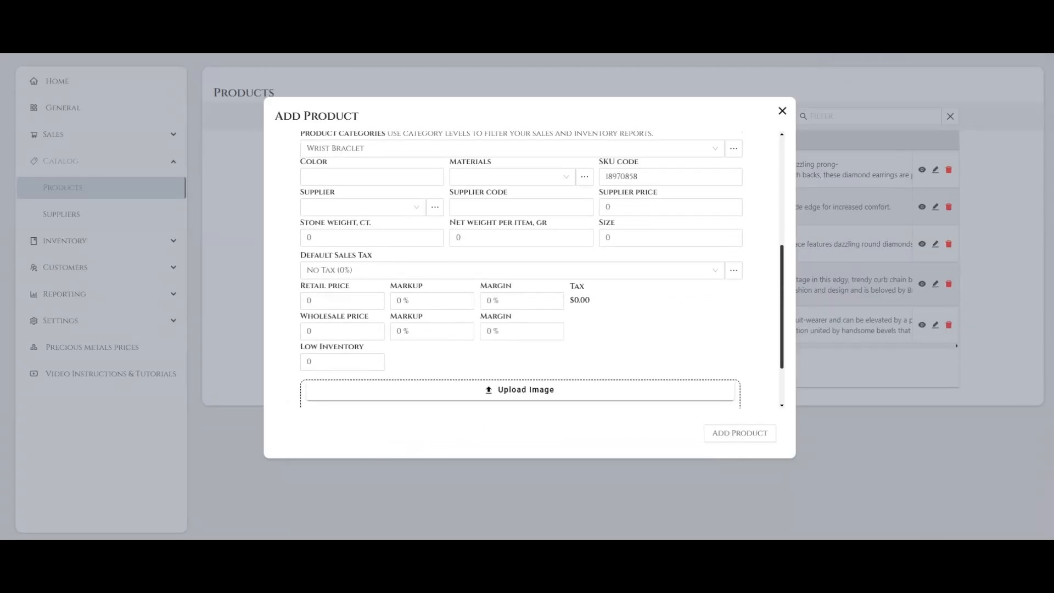
pyautogui.moveTo(782, 306); pyautogui.dragTo(782, 316)
pyautogui.moveTo(347, 120); pyautogui.dragTo(330, 141)
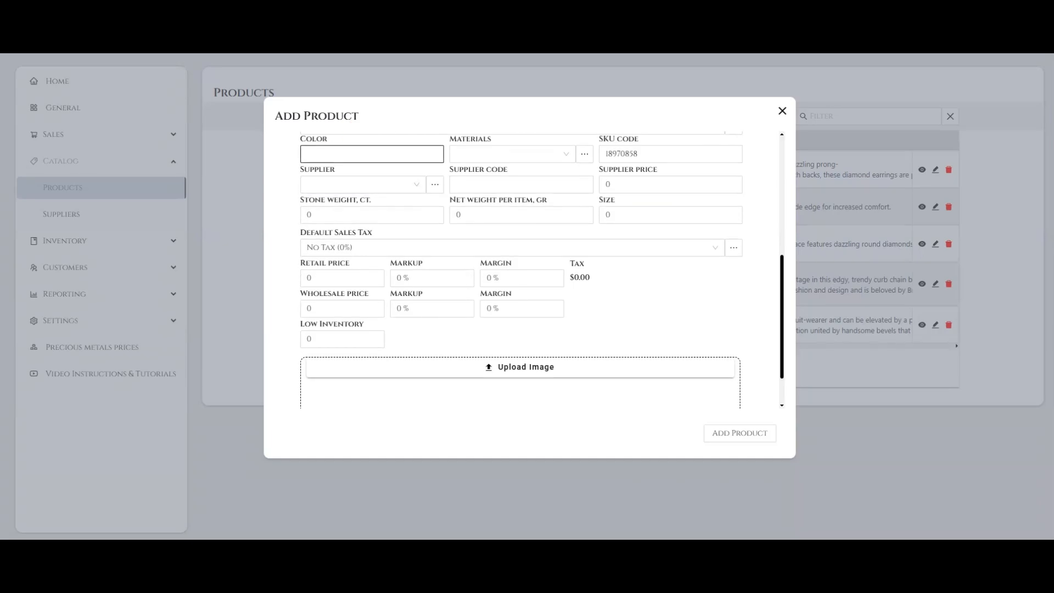
pyautogui.click(372, 155)
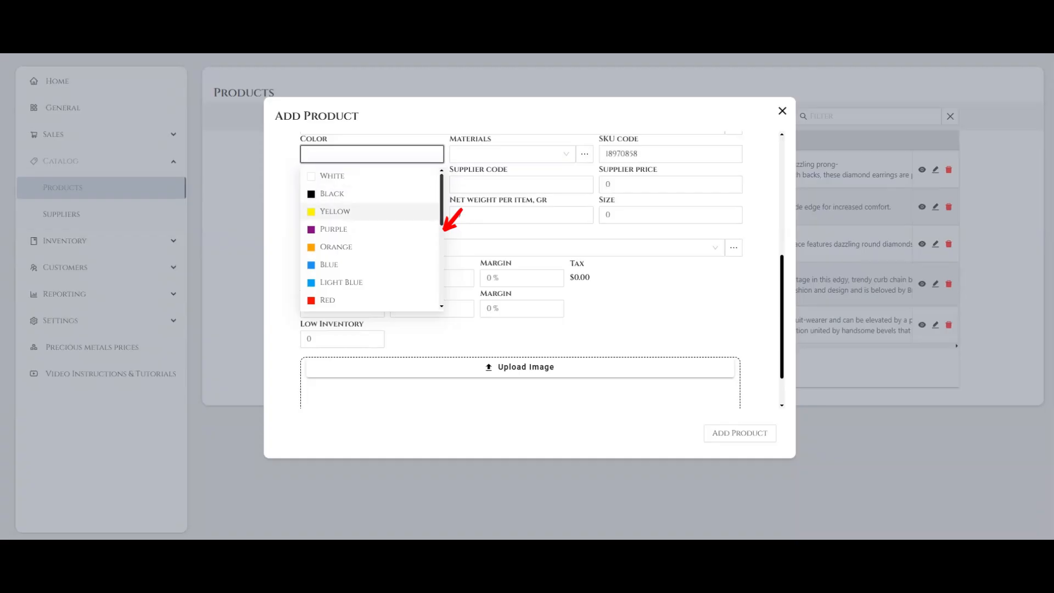
pyautogui.scroll(-5, 371, 239)
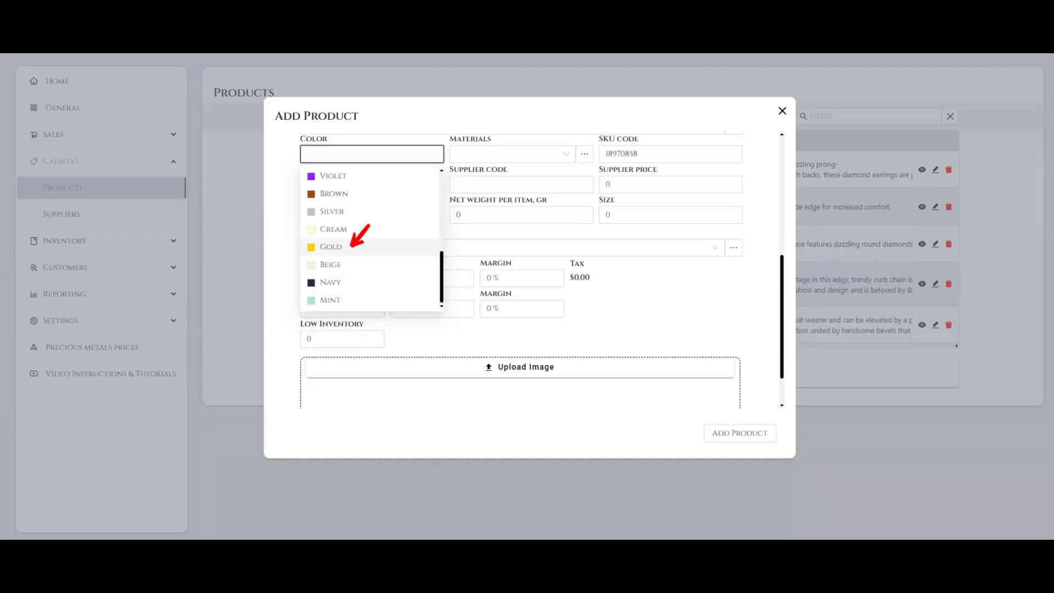
pyautogui.click(351, 248)
pyautogui.press('Escape')
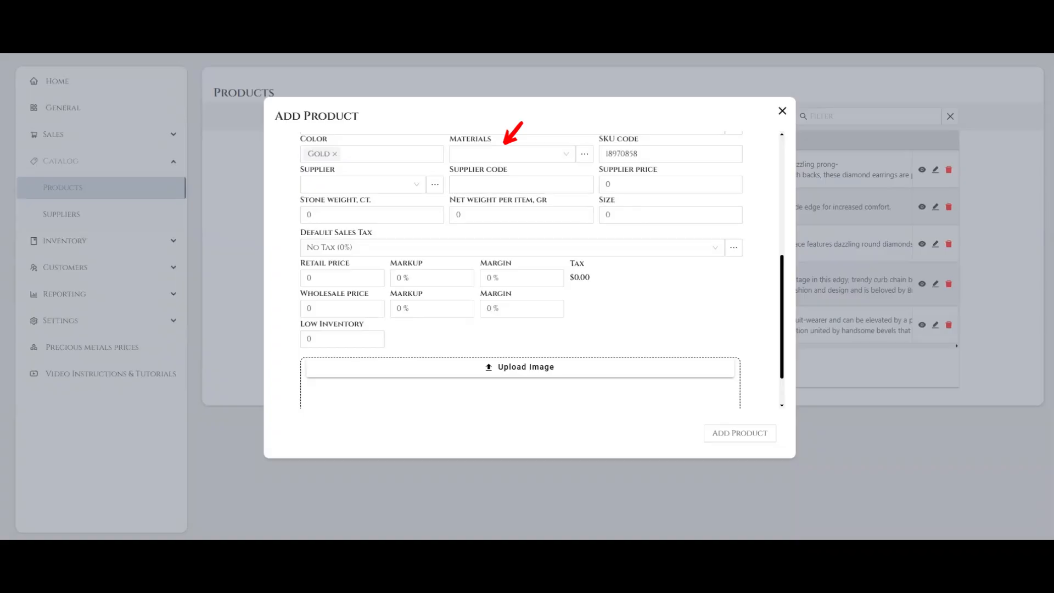
# Create the material "Silver" and set the bracelet's material to Gold
pyautogui.click(508, 155)
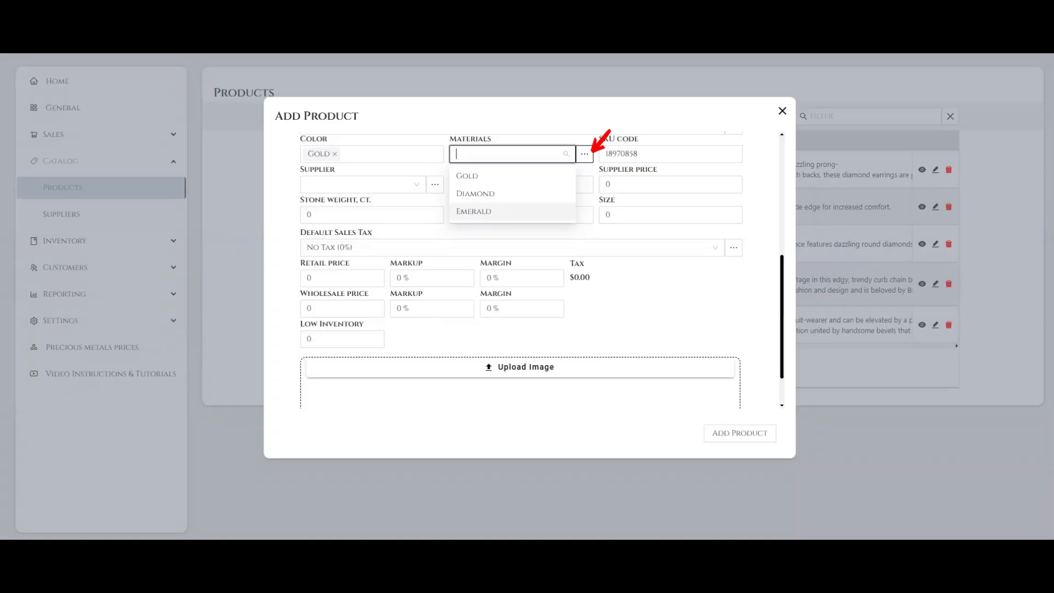
pyautogui.click(585, 154)
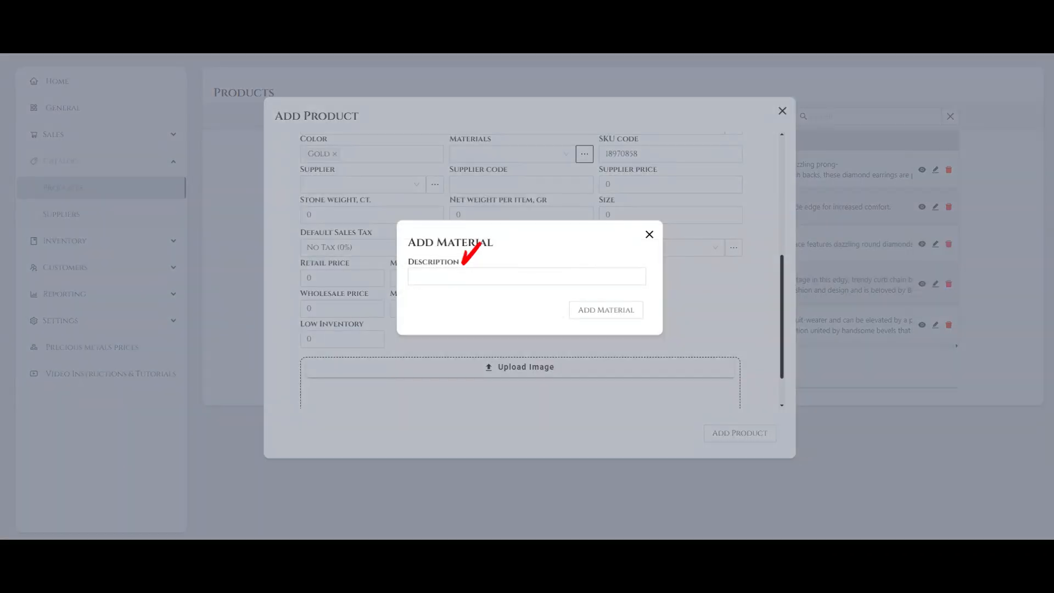
pyautogui.click(471, 276)
pyautogui.write('Silver')
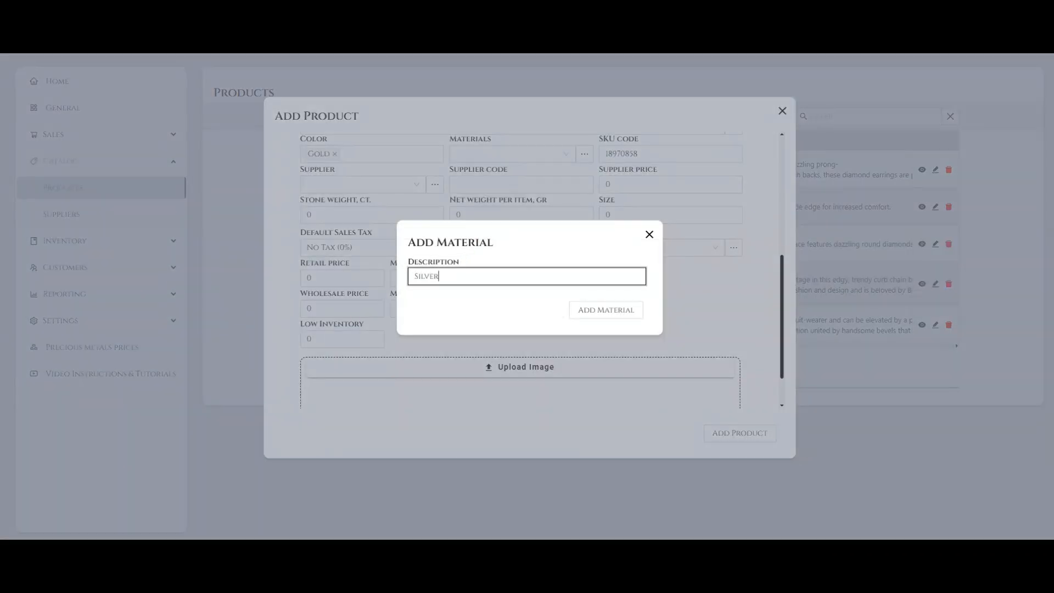
pyautogui.click(607, 310)
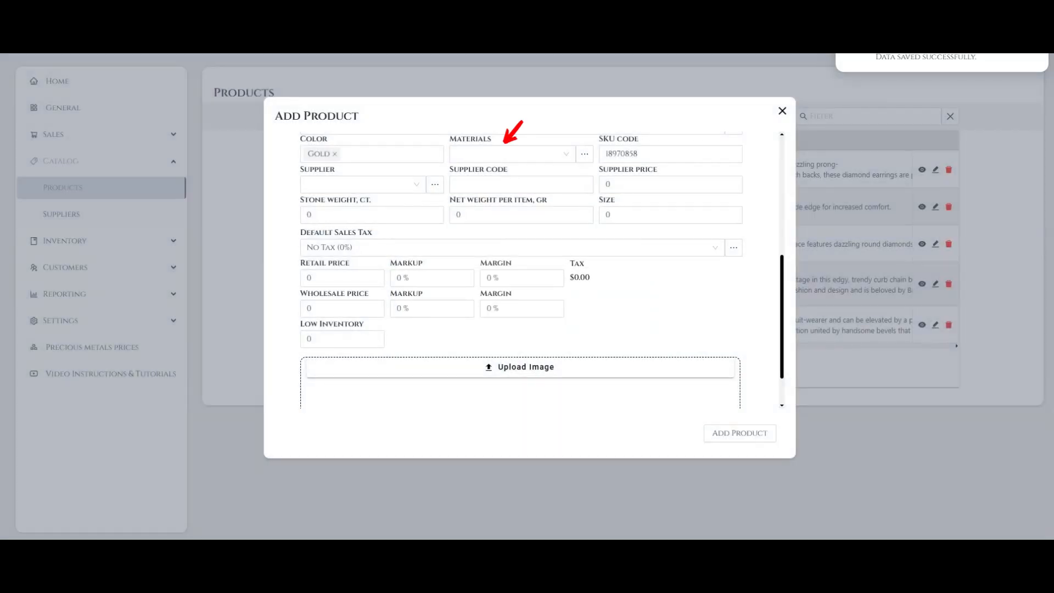
pyautogui.click(506, 154)
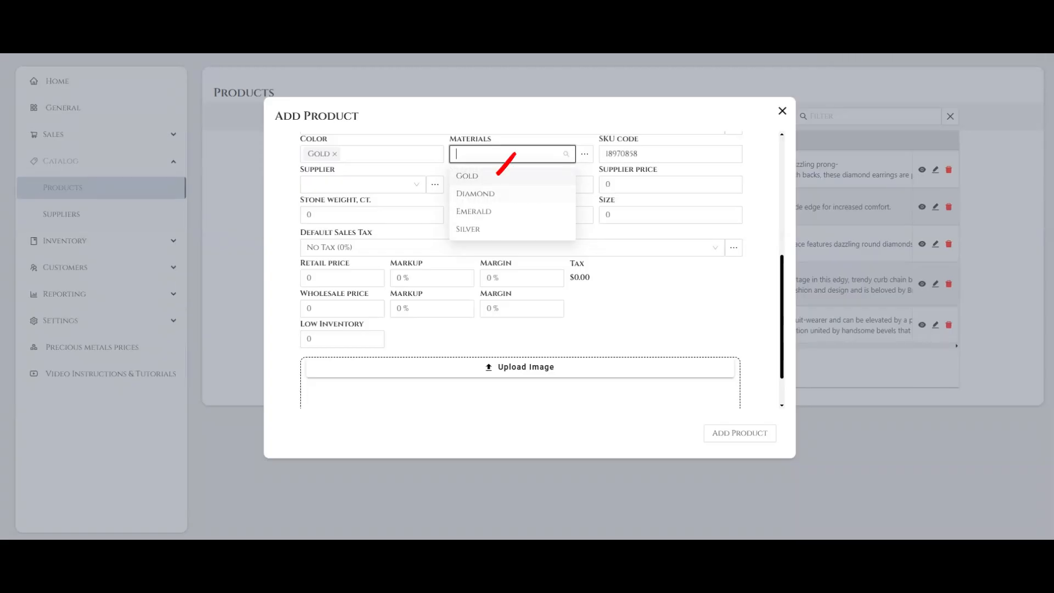
pyautogui.click(477, 178)
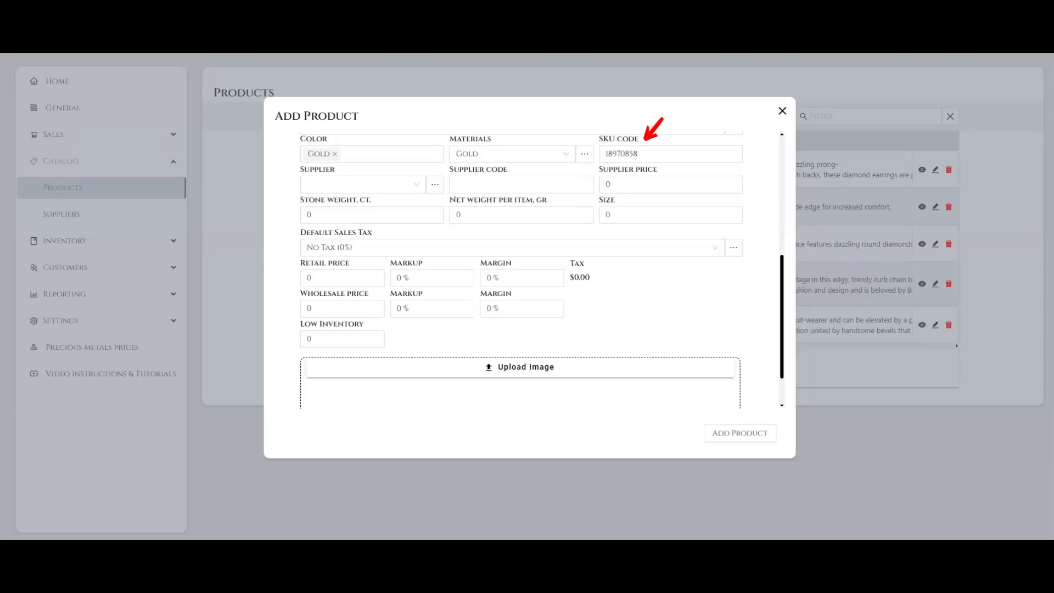
# Replace the product's SKU code with 100087665
pyautogui.click(670, 154)
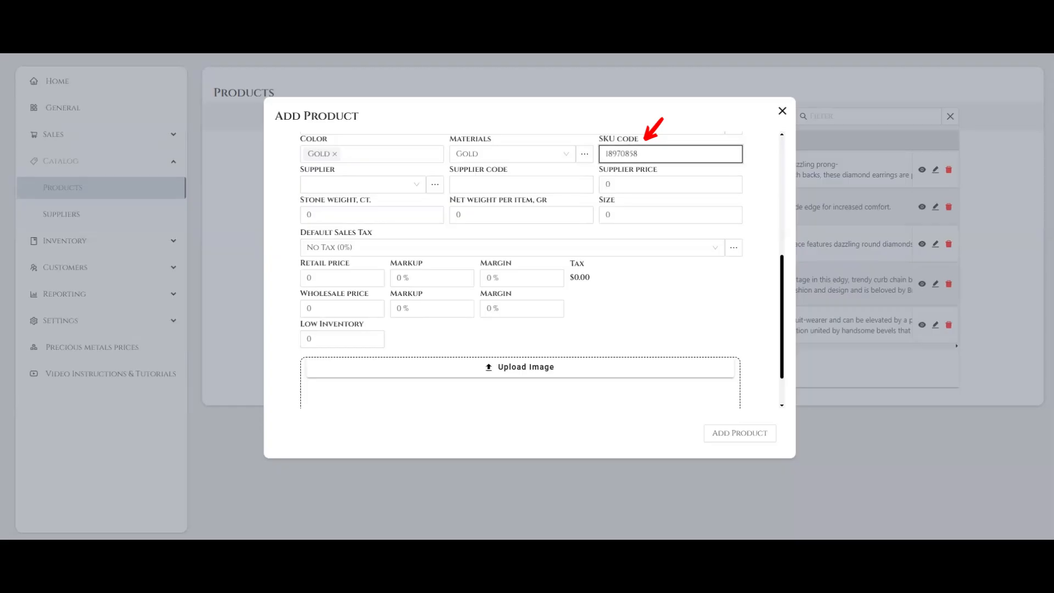
pyautogui.hotkey('ctrl', 'a')
pyautogui.write('100087665')
pyautogui.click(654, 313)
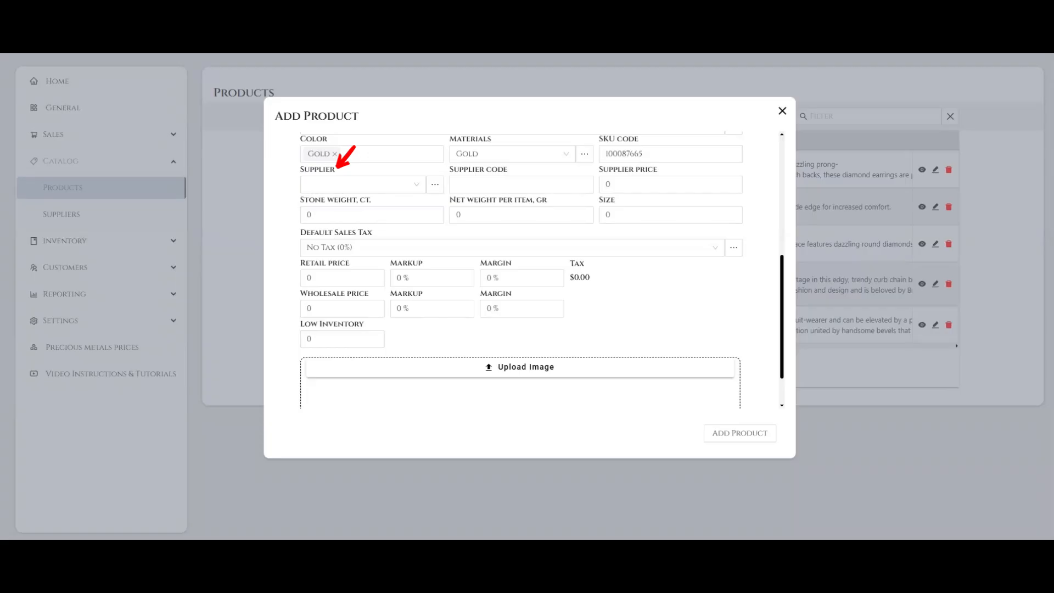
pyautogui.click(416, 185)
pyautogui.click(407, 184)
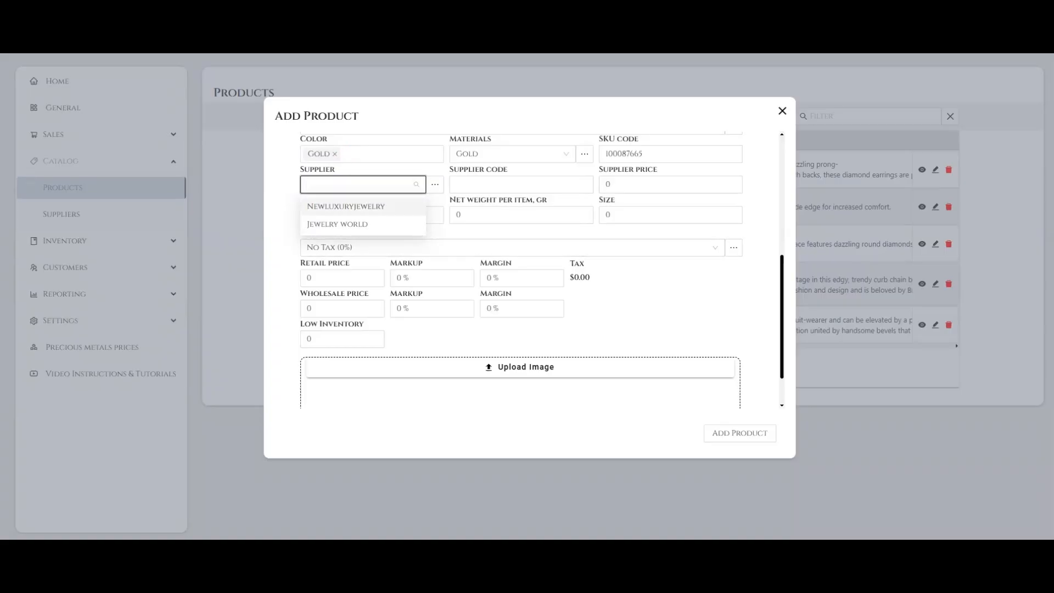
pyautogui.click(511, 336)
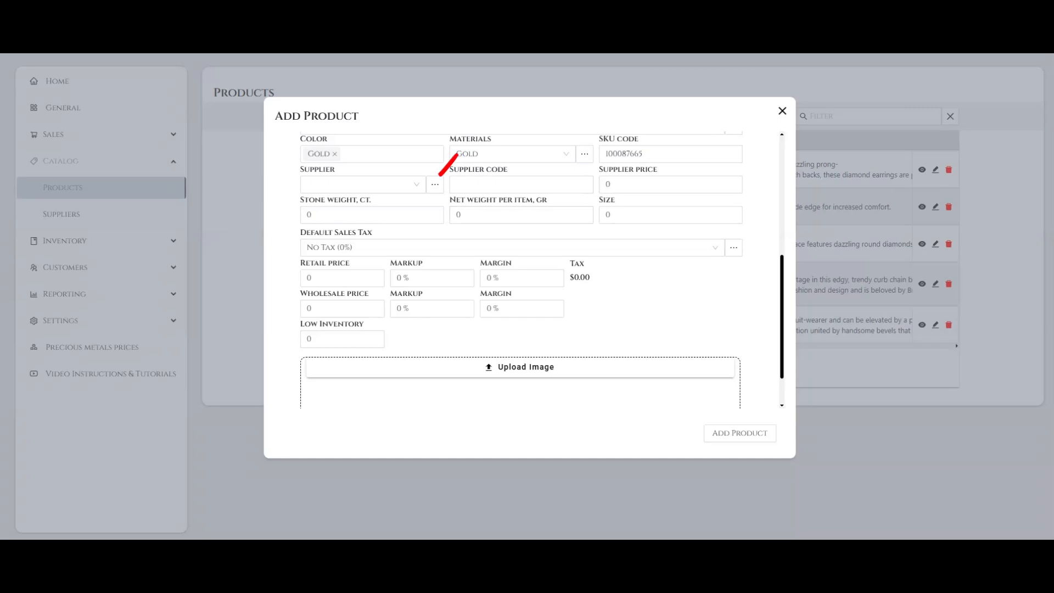
# Start a new supplier named "New Supplier" with default markup 0012 and the description "New supplier company description"
pyautogui.click(435, 185)
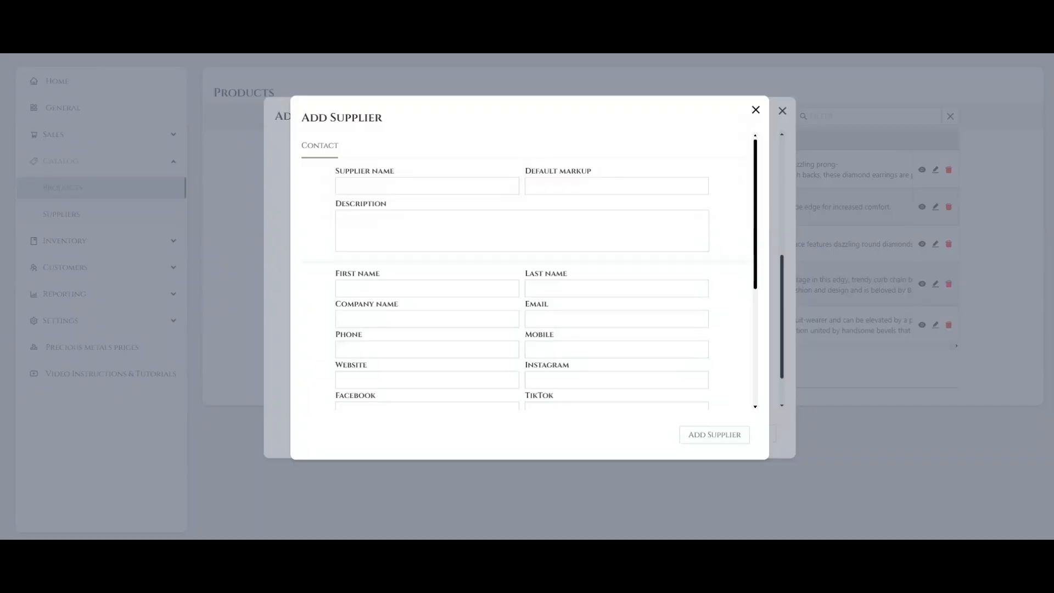
pyautogui.click(427, 187)
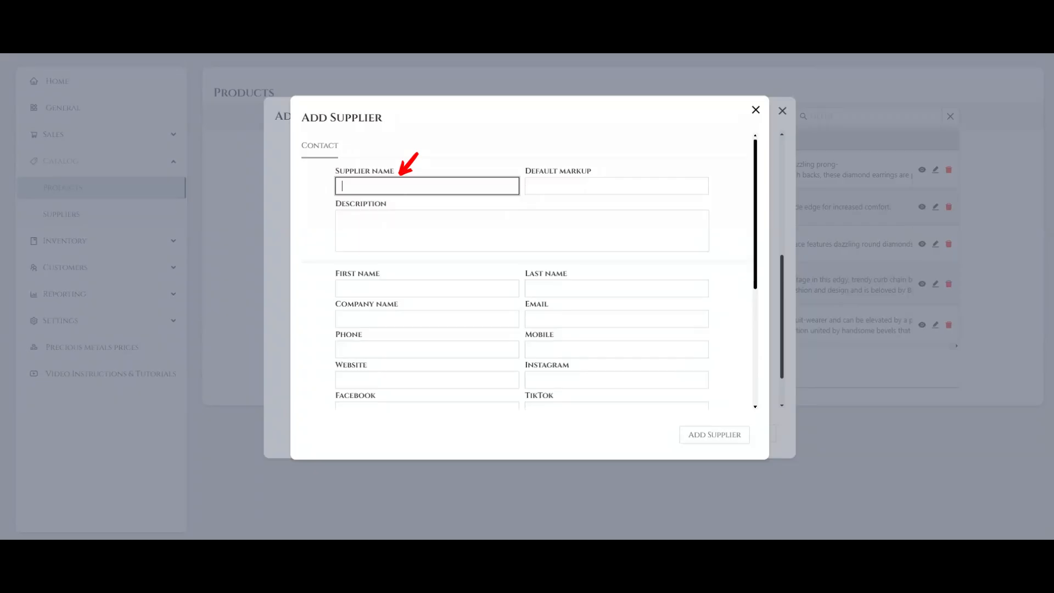
pyautogui.write('New Supplier')
pyautogui.press('Tab')
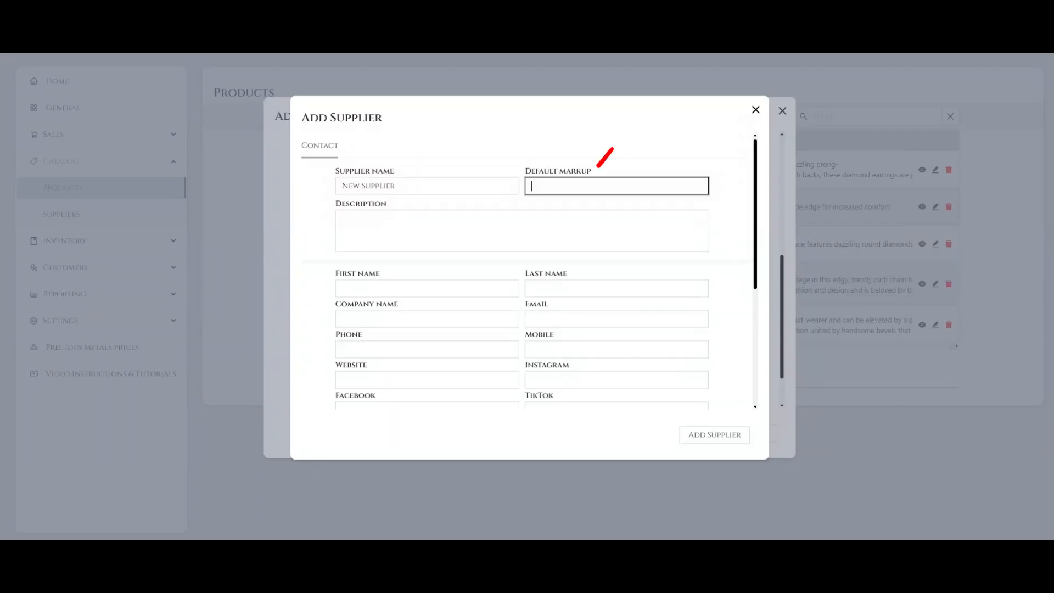
pyautogui.write('0012')
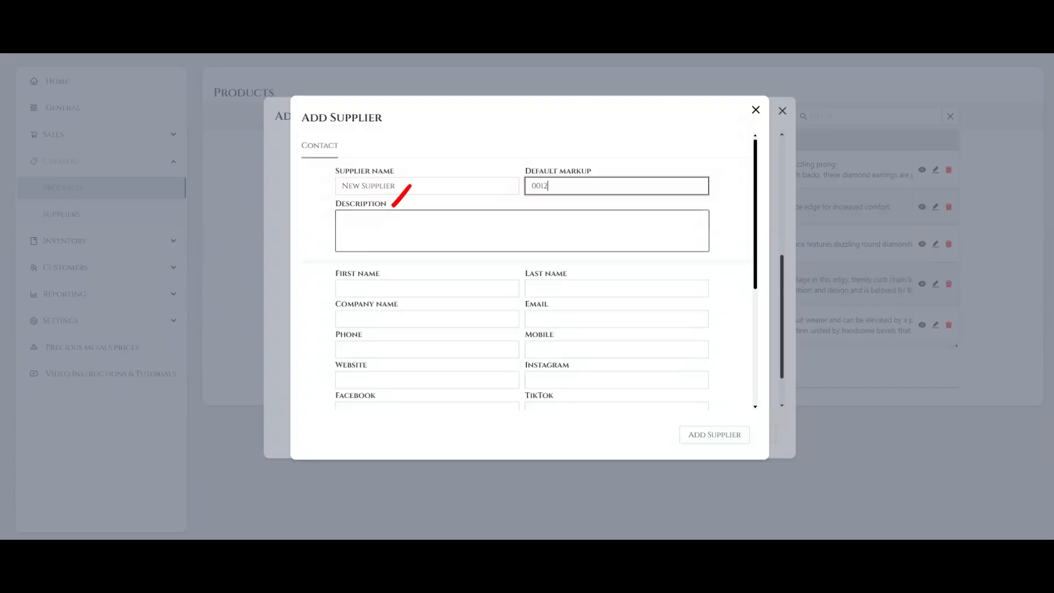
pyautogui.press('Tab')
pyautogui.write('New supplier com')
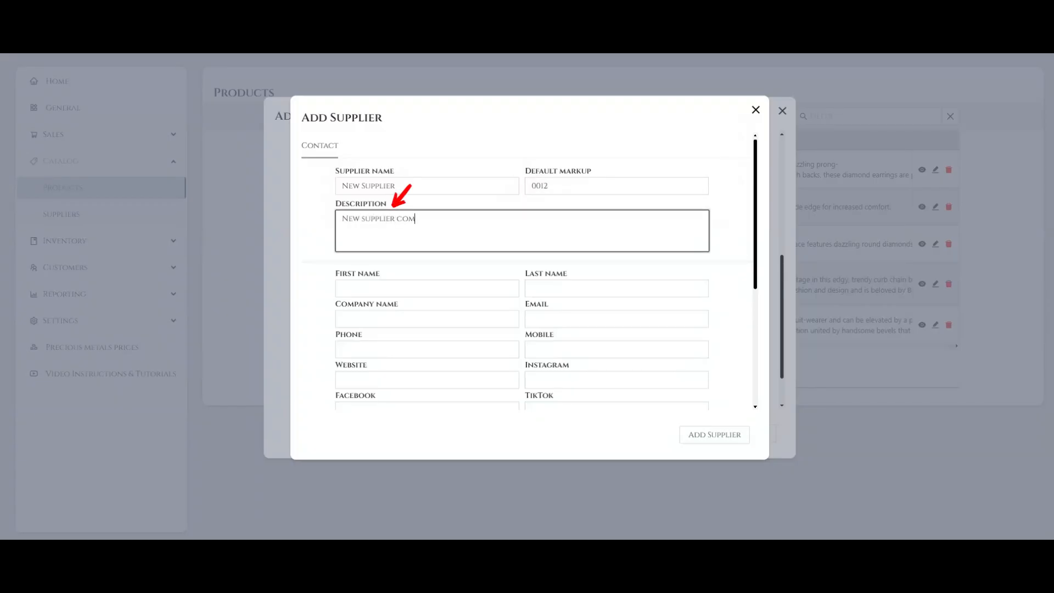
pyautogui.write('pany description')
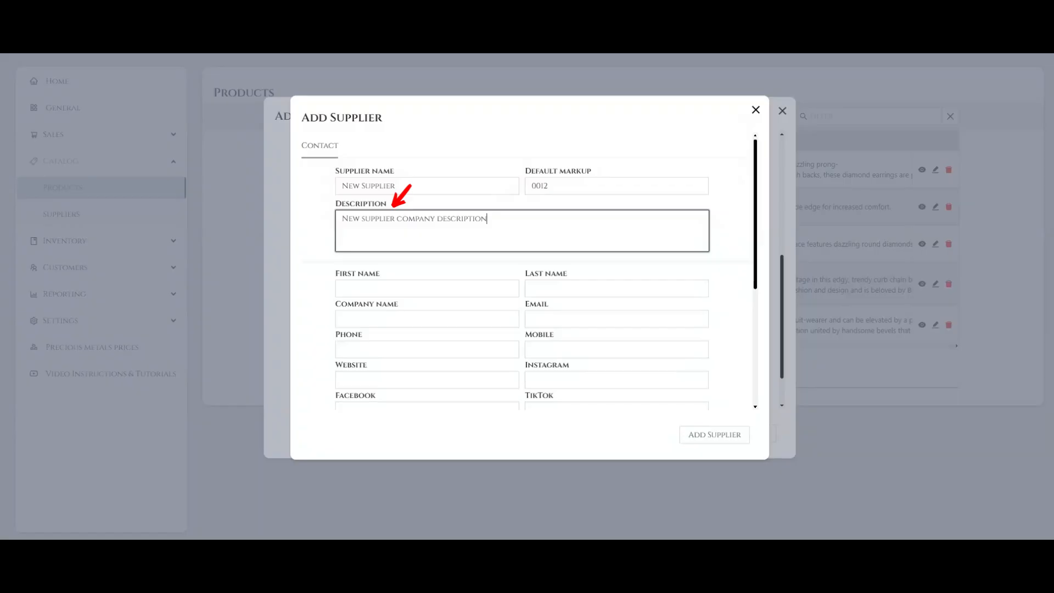
# Enter the supplier contact's first and last name and the company name "New Company name"
pyautogui.press('Tab')
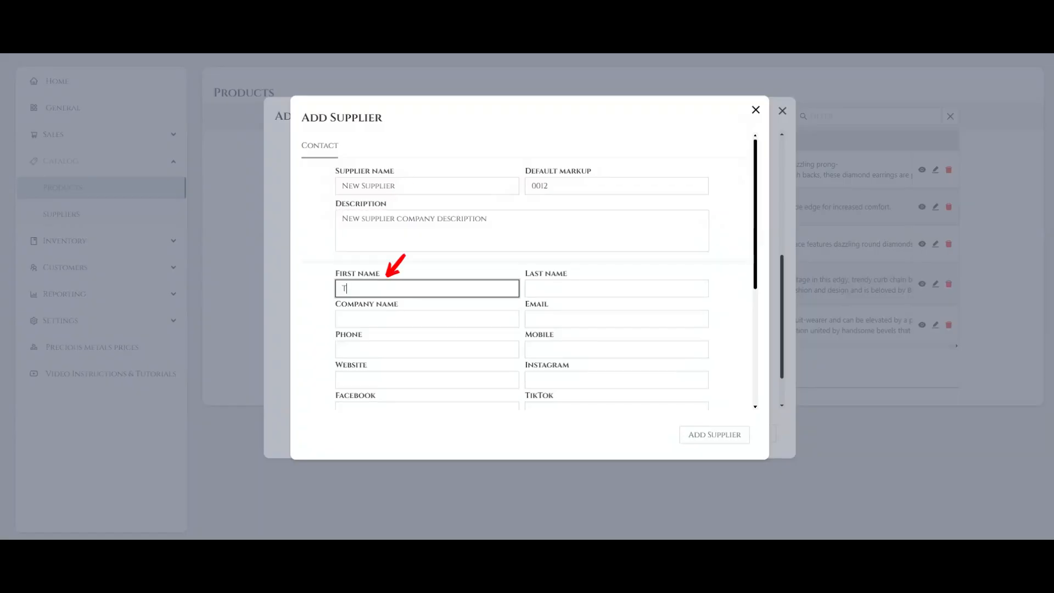
pyautogui.press('Tab')
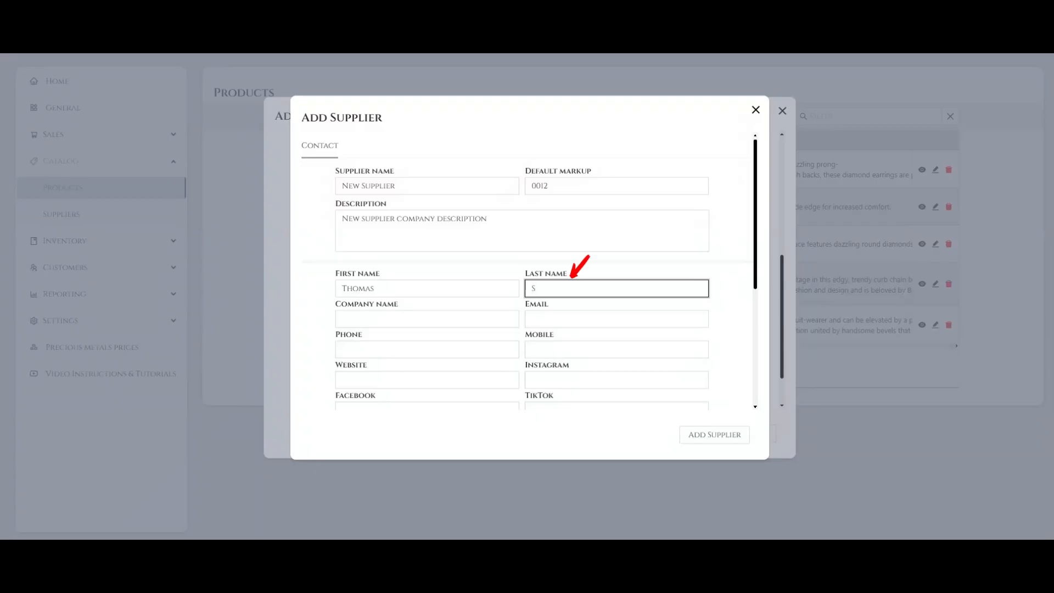
pyautogui.press('Tab')
pyautogui.write('New')
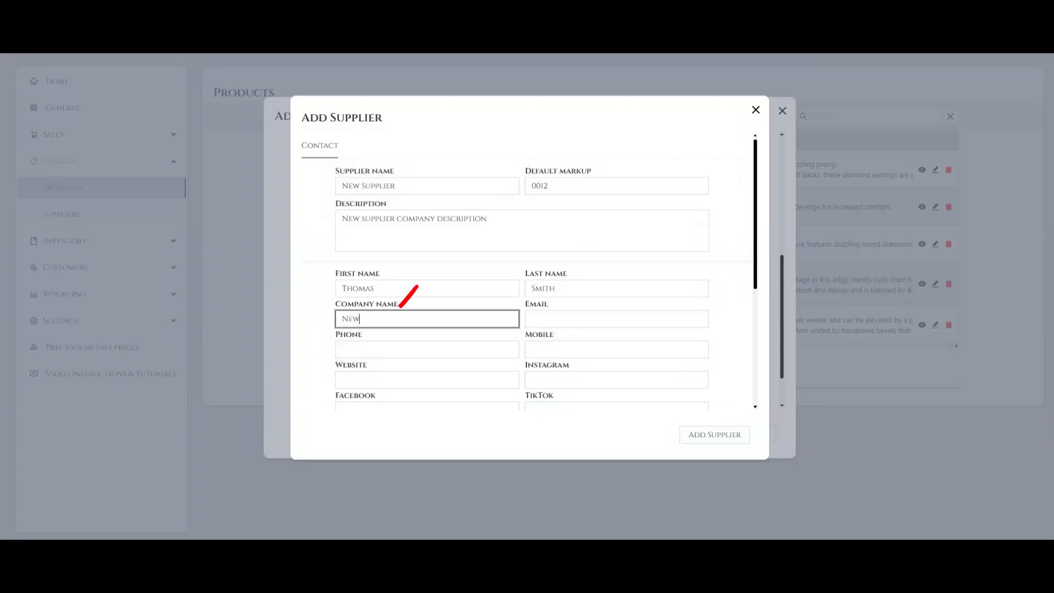
pyautogui.write(' Company name')
# Fill in the supplier contact's e-mail address, phone number and mobile number
pyautogui.press('Tab')
pyautogui.write('Ema')
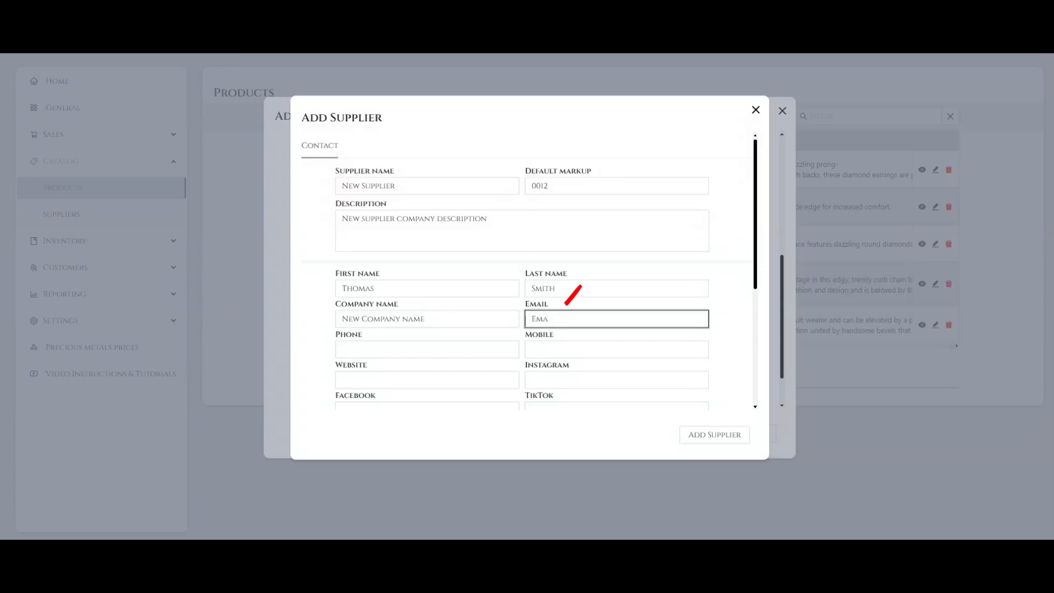
pyautogui.write('il@email.com')
pyautogui.press('Tab')
pyautogui.write('+11111')
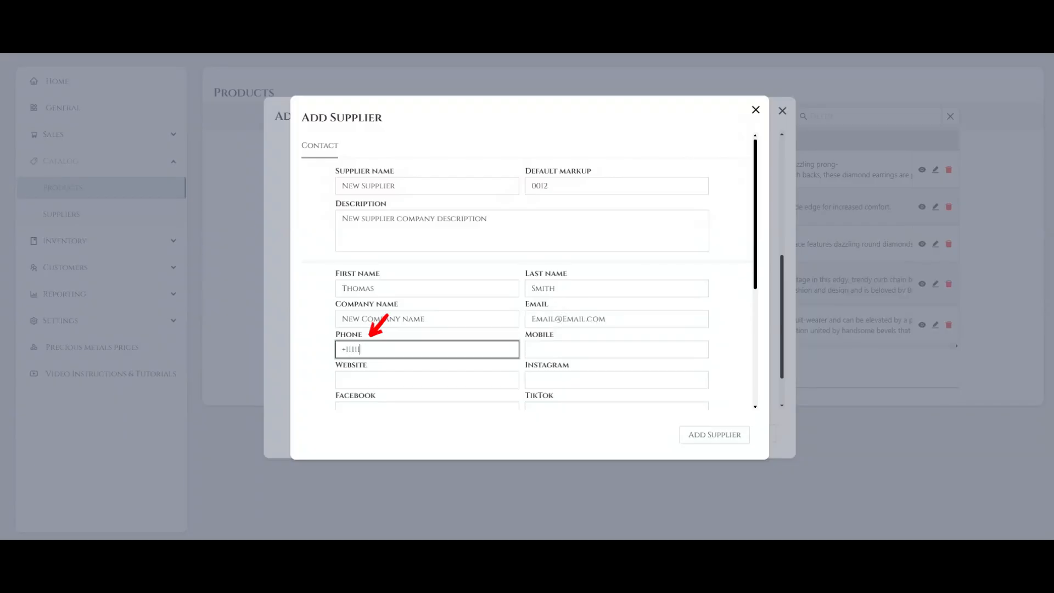
pyautogui.write('11111')
pyautogui.press('Tab')
pyautogui.write('+1')
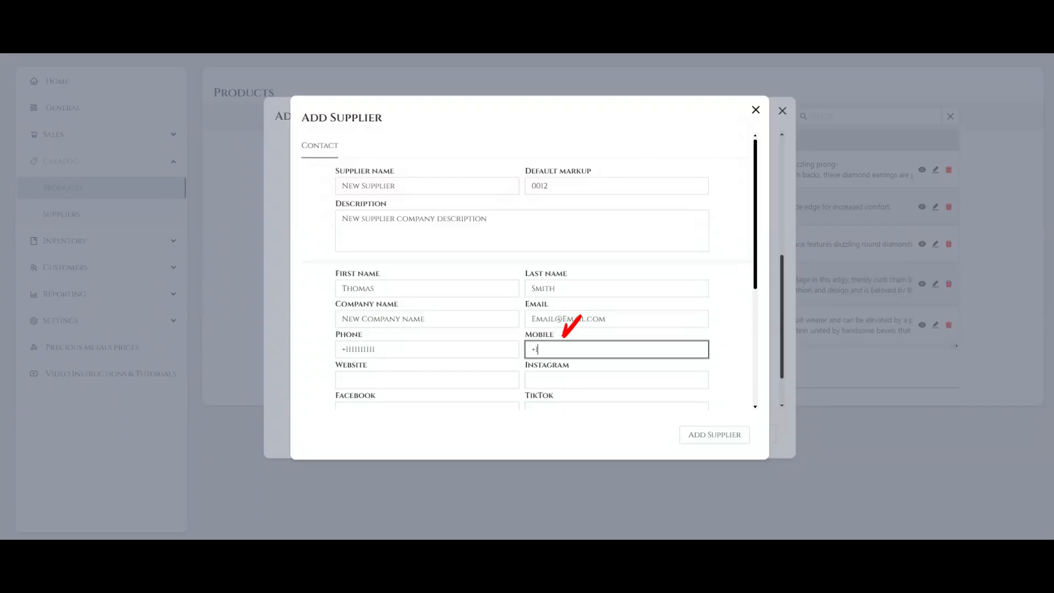
pyautogui.write('22222222')
# Set the supplier's website to NewSupplier.com
pyautogui.scroll(-2, 529, 268)
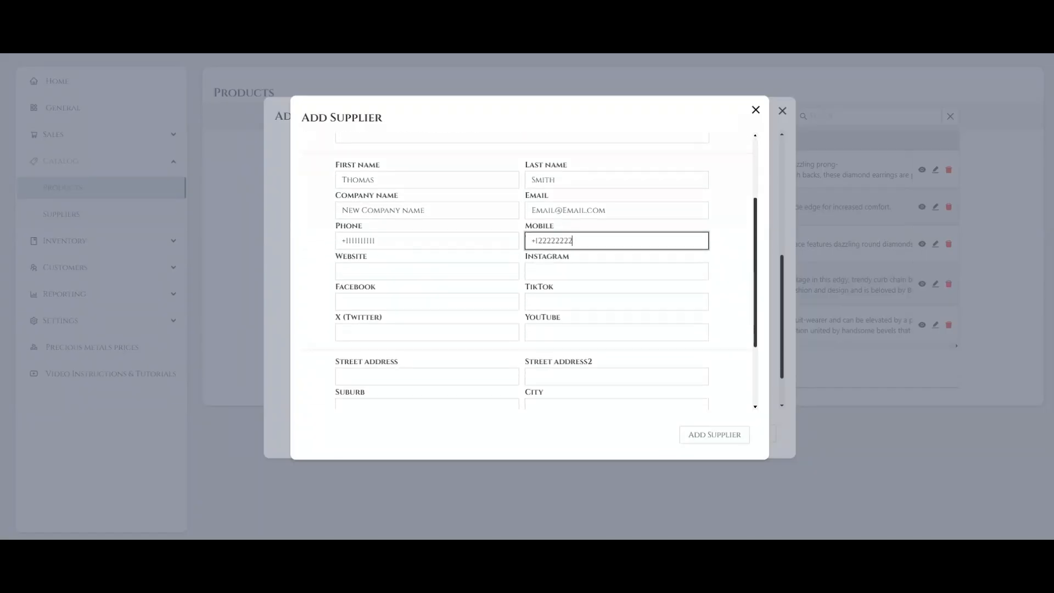
pyautogui.scroll(-2, 529, 268)
pyautogui.press('Tab')
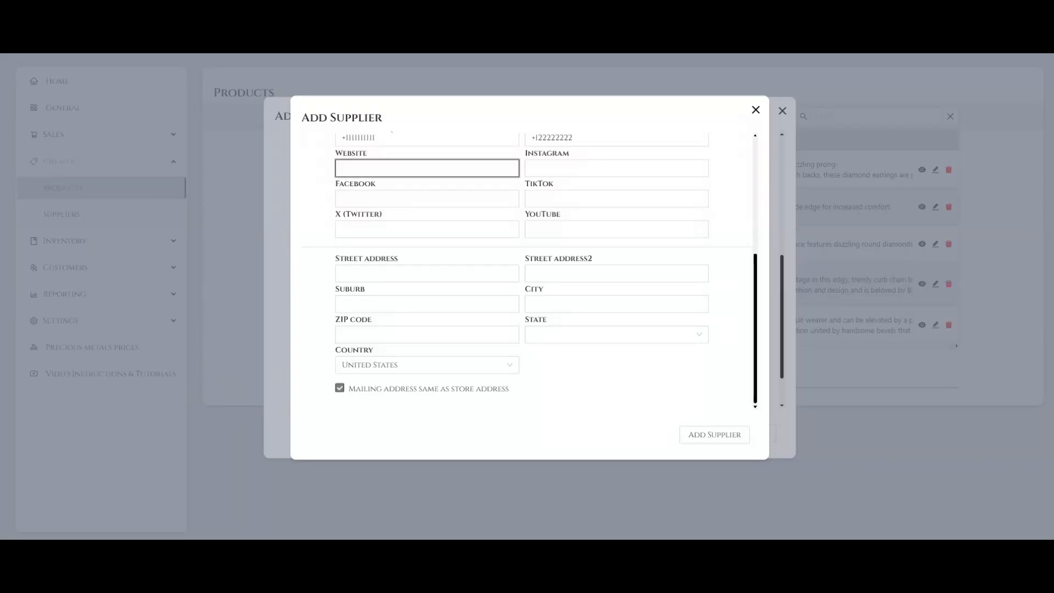
pyautogui.write('NewSupplier.com')
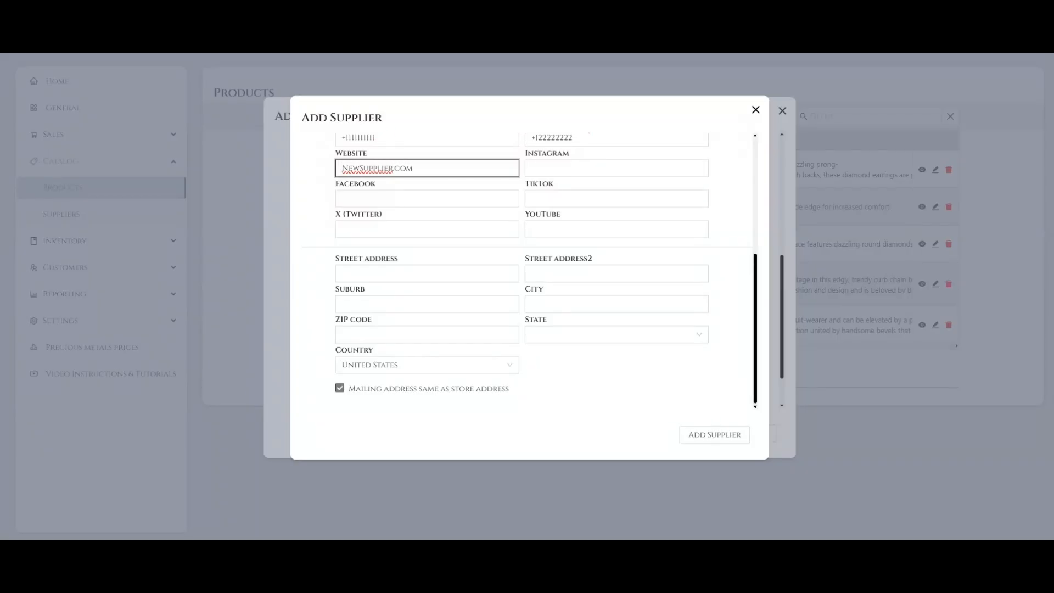
pyautogui.click(617, 169)
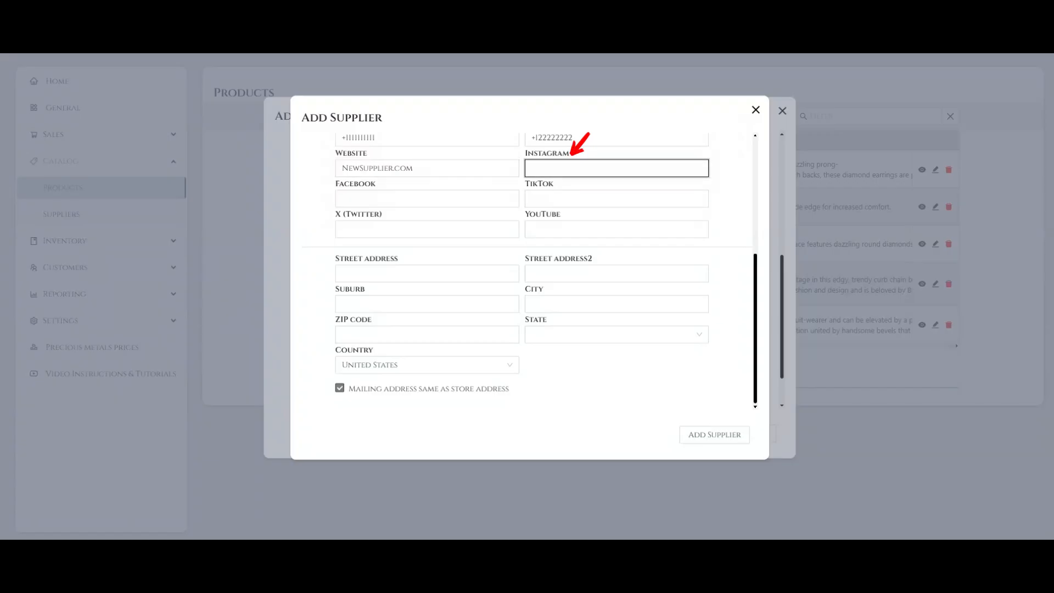
pyautogui.click(427, 199)
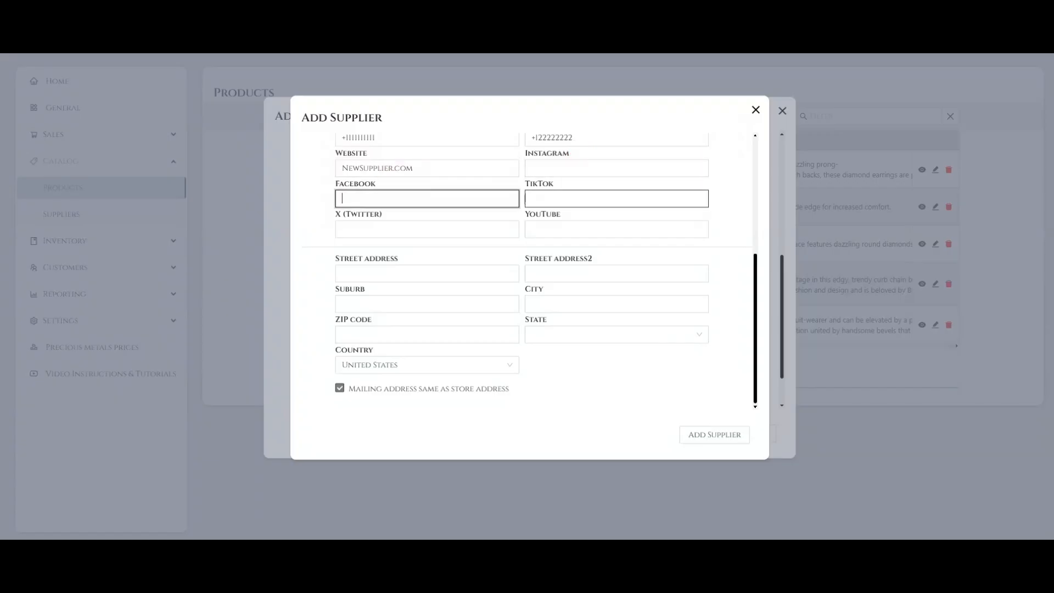
pyautogui.click(617, 199)
pyautogui.click(427, 229)
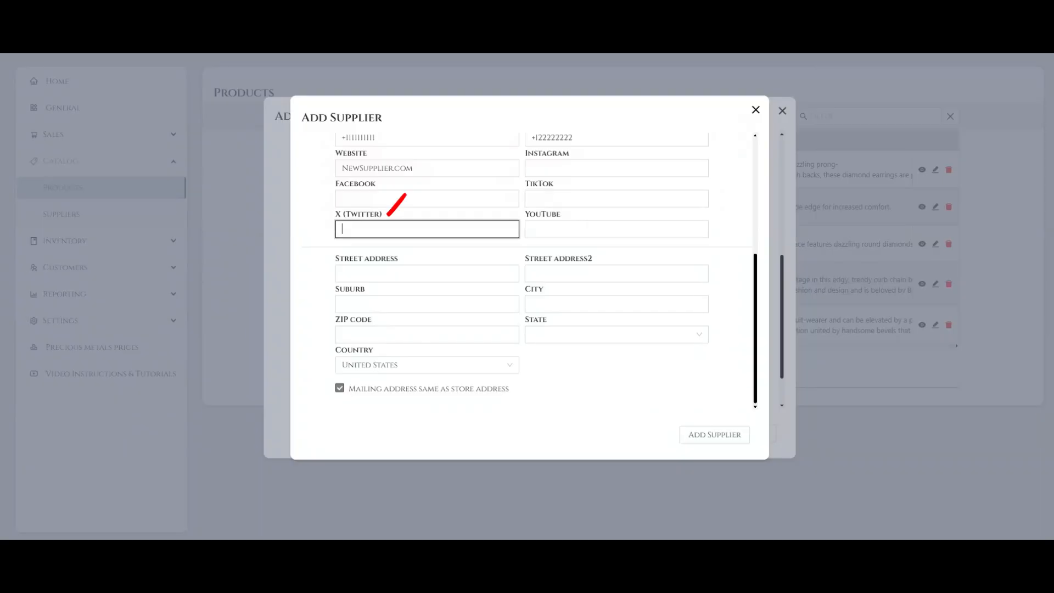
pyautogui.click(617, 229)
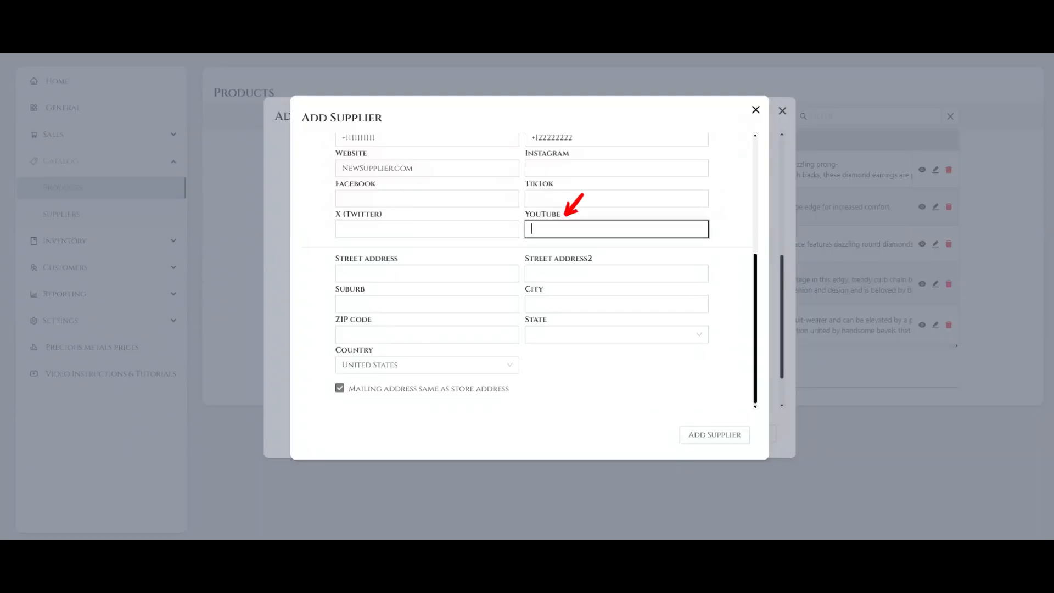
# Fill in both street address lines of the supplier
pyautogui.press('Tab')
pyautogui.write('Sout')
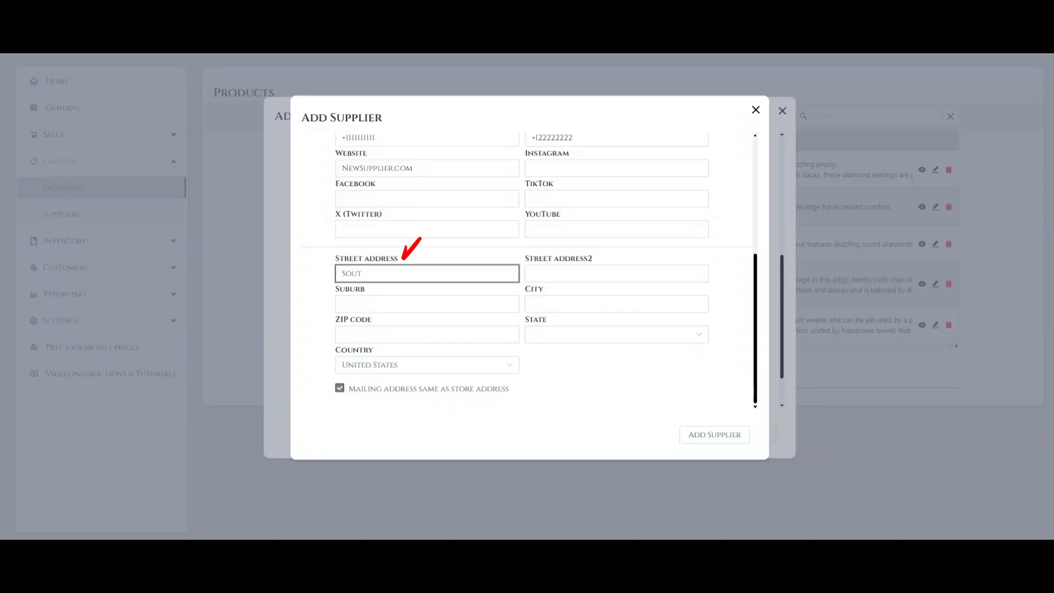
pyautogui.write('h El Monte')
pyautogui.press('Tab')
pyautogui.write('South E')
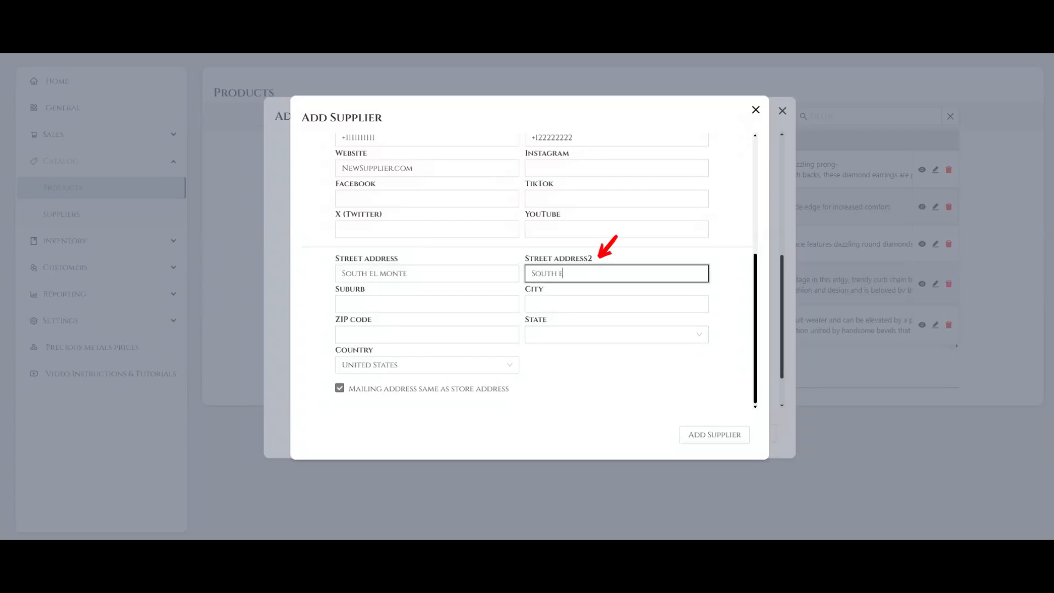
pyautogui.write('l Monte 1')
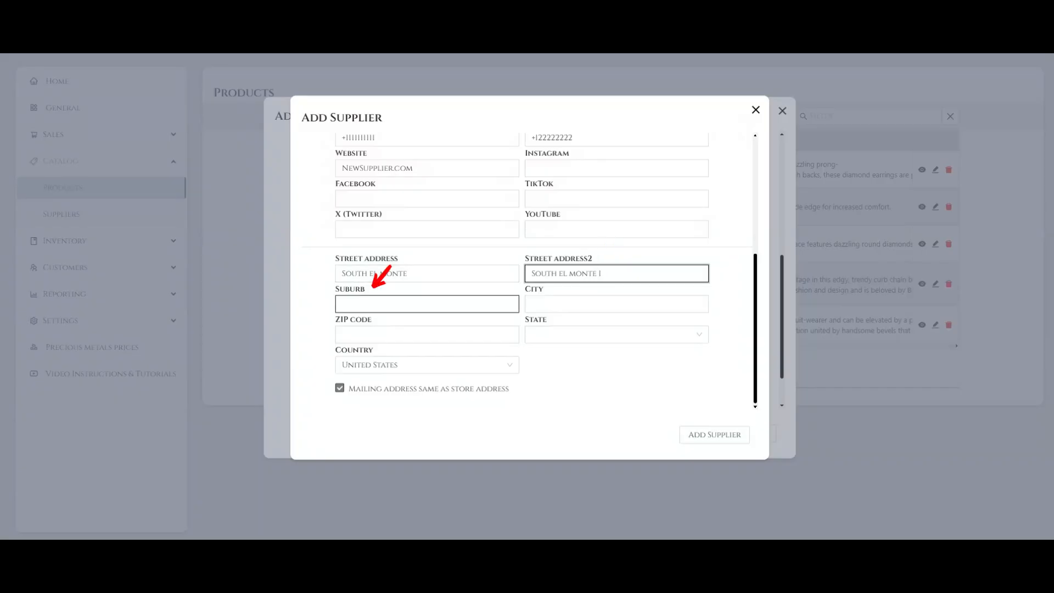
# Fill in the city and ZIP code of the supplier's store address, leaving the suburb blank
pyautogui.click(551, 300)
pyautogui.write('Lo')
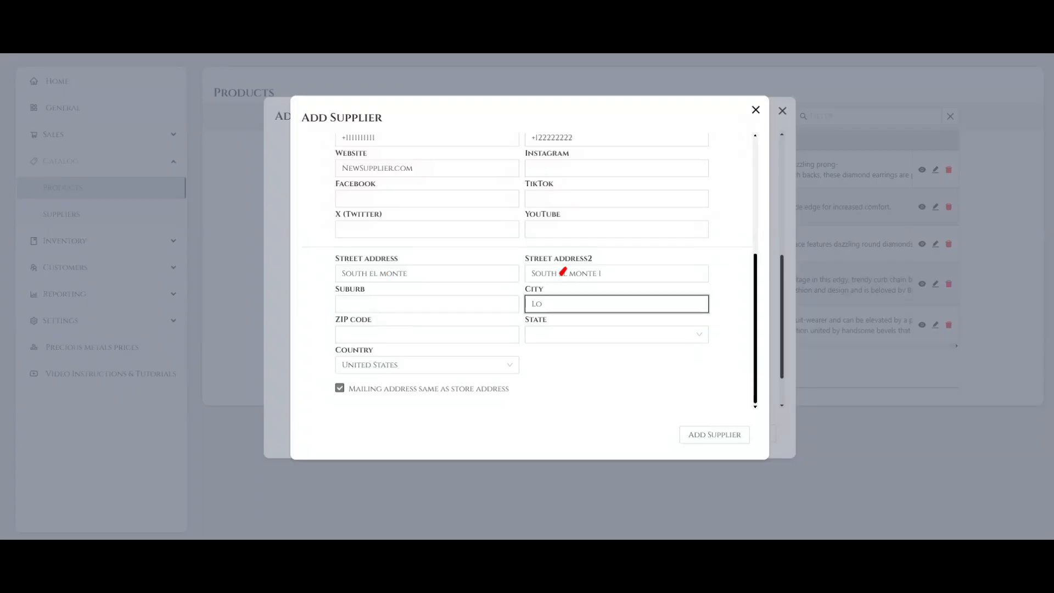
pyautogui.write('s Angeles')
pyautogui.press('Tab')
pyautogui.write('91733')
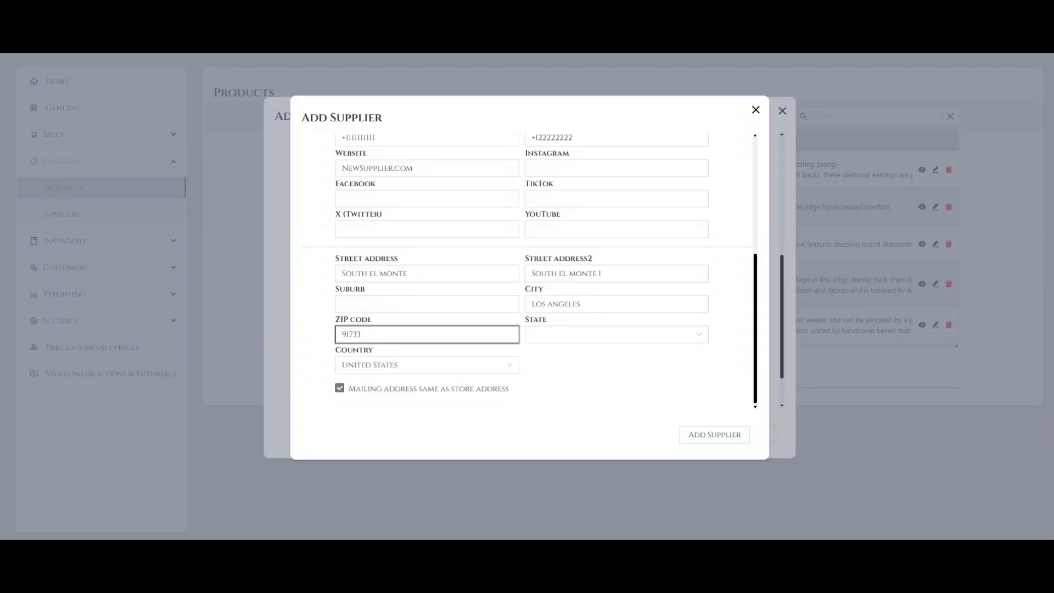
# Set the supplier's store address state to Arkansas and the country to United States
pyautogui.click(617, 334)
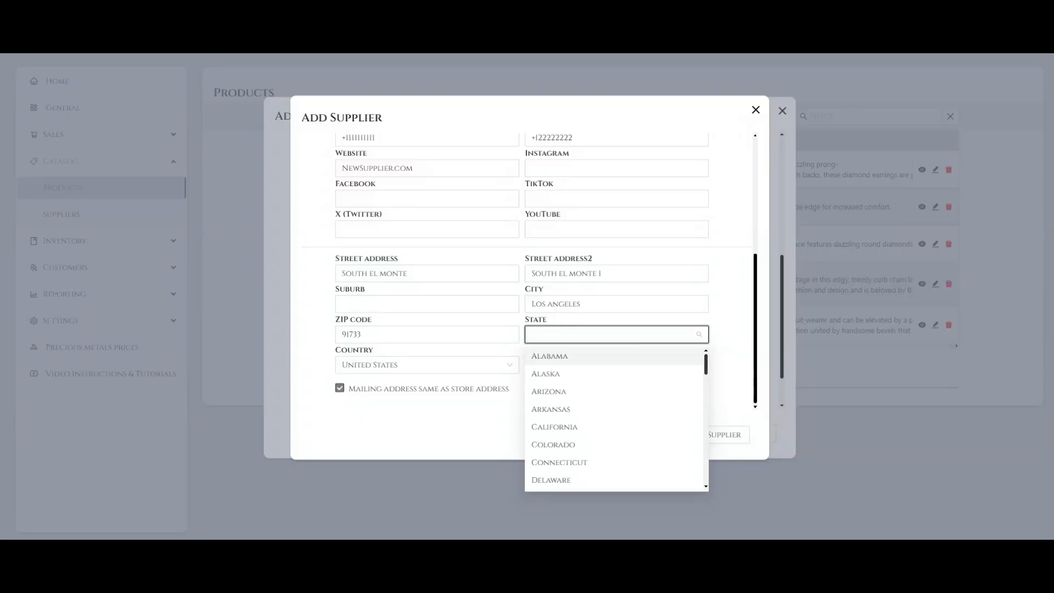
pyautogui.scroll(-11, 614, 417)
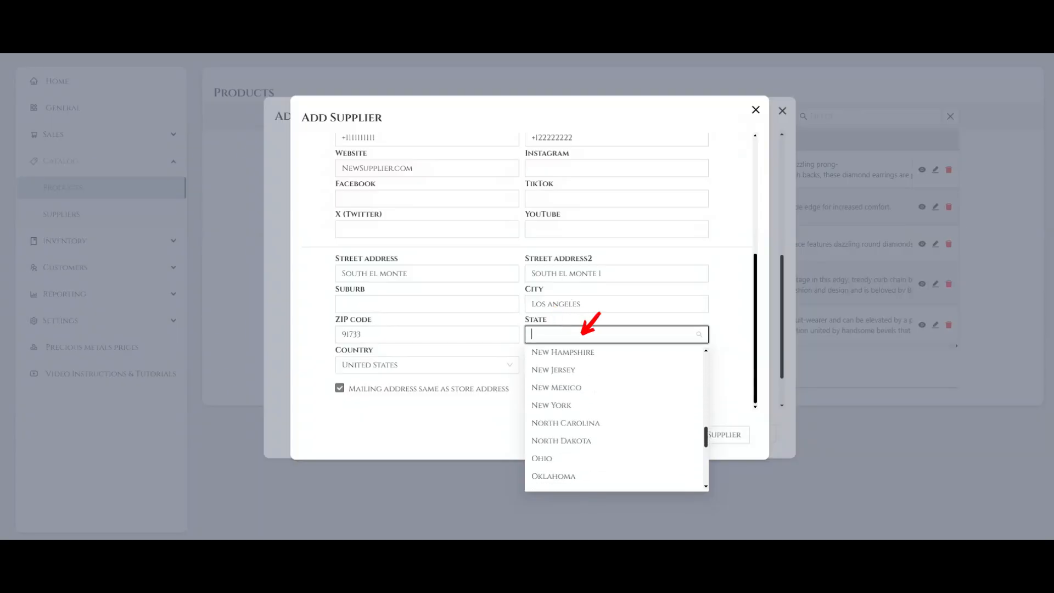
pyautogui.write('ark')
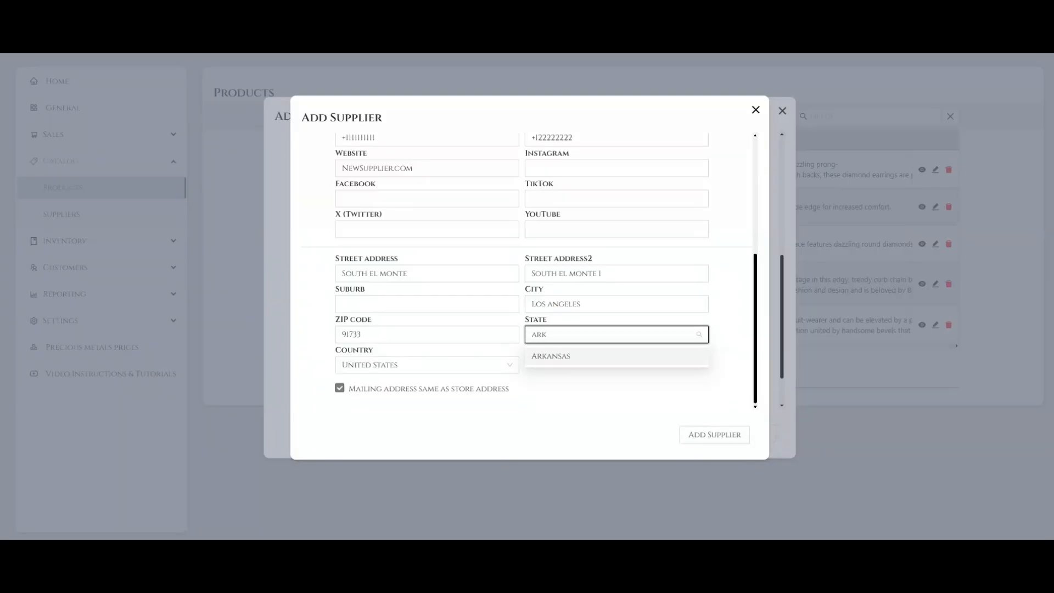
pyautogui.press('Return')
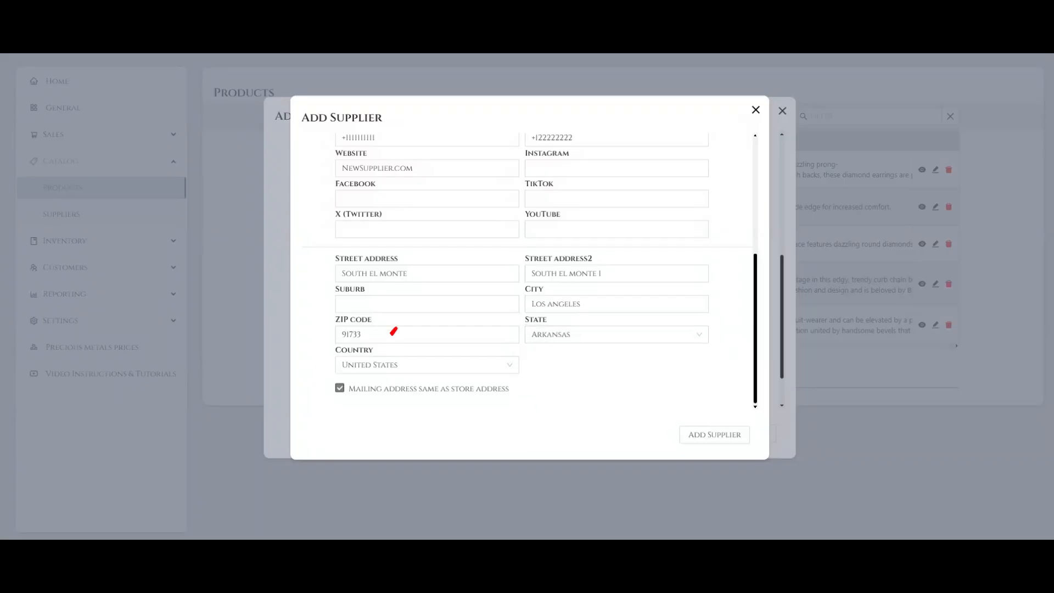
pyautogui.click(427, 365)
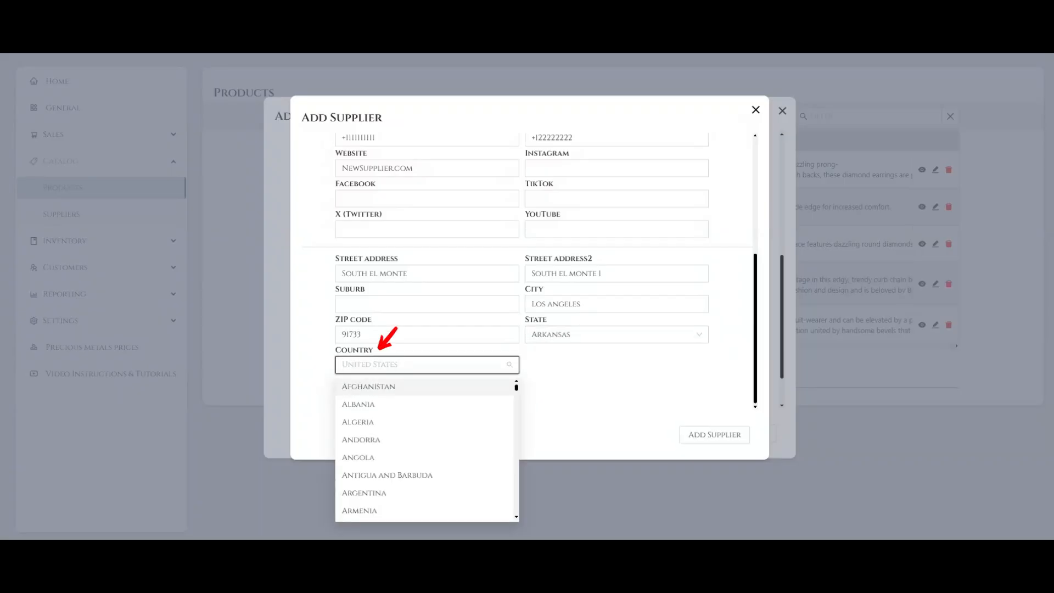
pyautogui.scroll(-20, 427, 451)
pyautogui.click(369, 493)
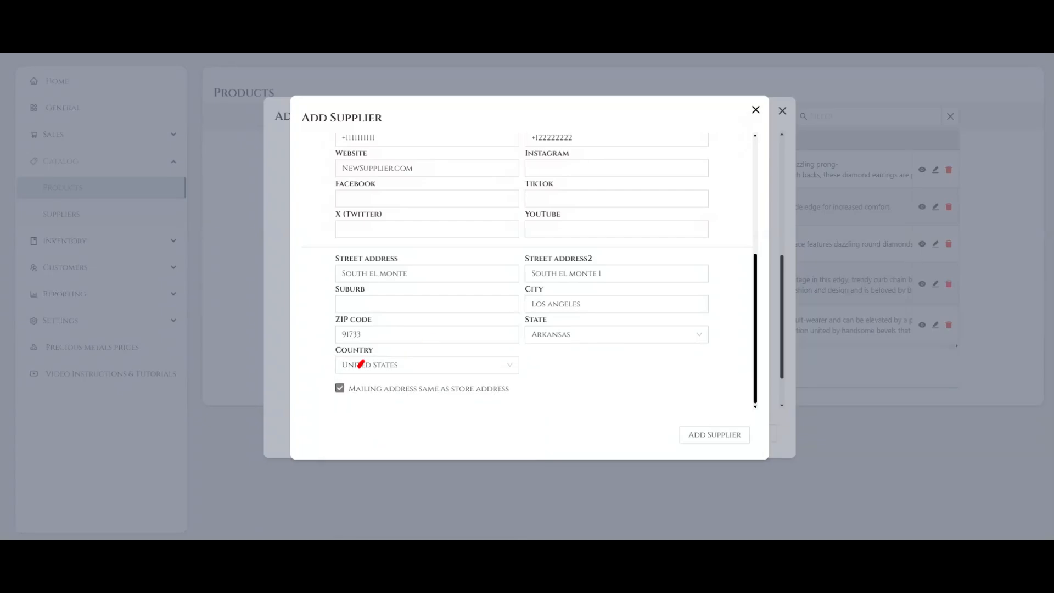
# Specify a mailing address different from the store address and fill in both of its street address lines
pyautogui.click(340, 388)
pyautogui.scroll(-2, 522, 271)
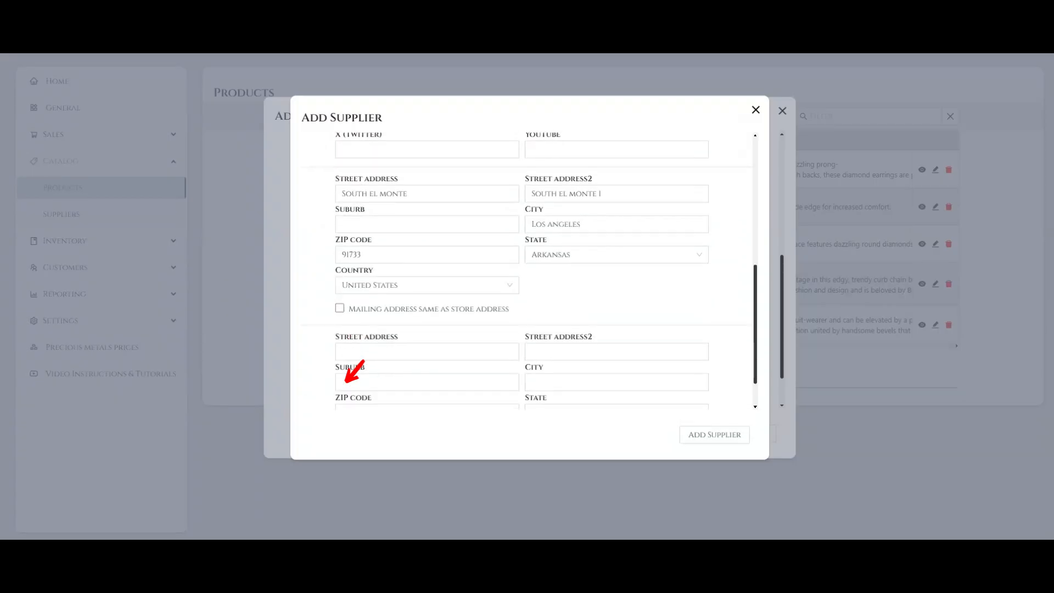
pyautogui.scroll(-1, 522, 271)
pyautogui.press('Tab')
pyautogui.write('South El Monte 51')
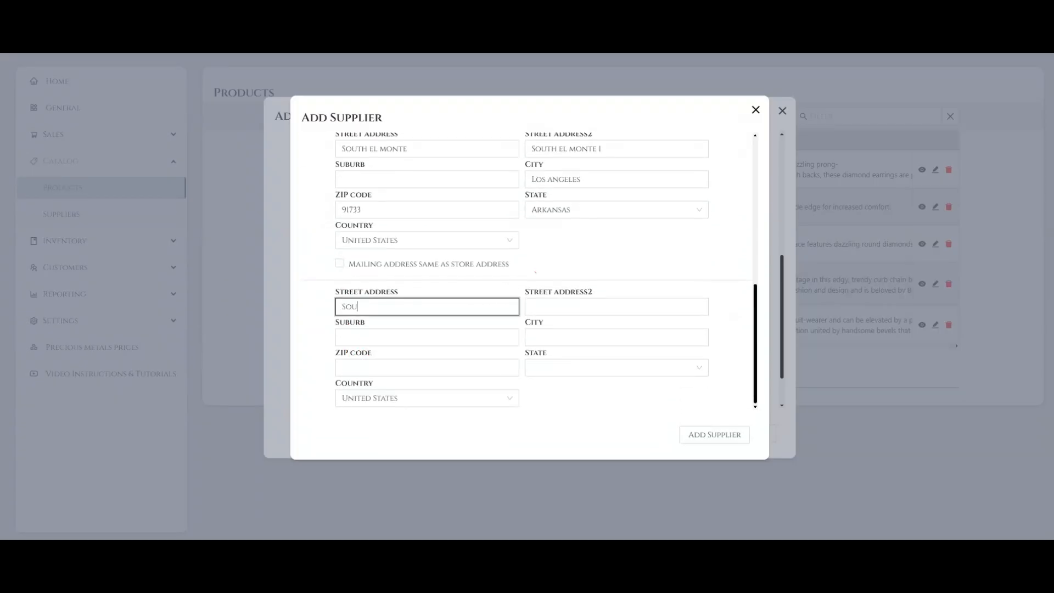
pyautogui.press('Tab')
pyautogui.write('South El Monte 51/2')
# Fill in the city and ZIP code of the supplier's mailing address
pyautogui.press('Tab')
pyautogui.write('Los Angeles')
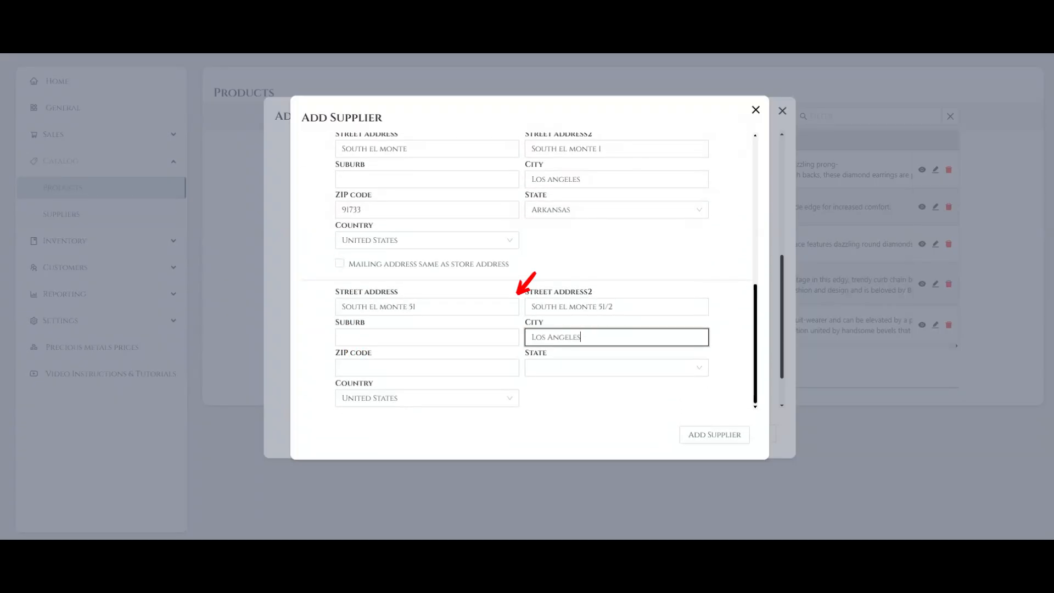
pyautogui.press('Tab')
pyautogui.write('91223')
# Set the mailing address state to Arkansas and country to Armenia, and add the supplier
pyautogui.press('Tab')
pyautogui.click(551, 389)
pyautogui.click(427, 398)
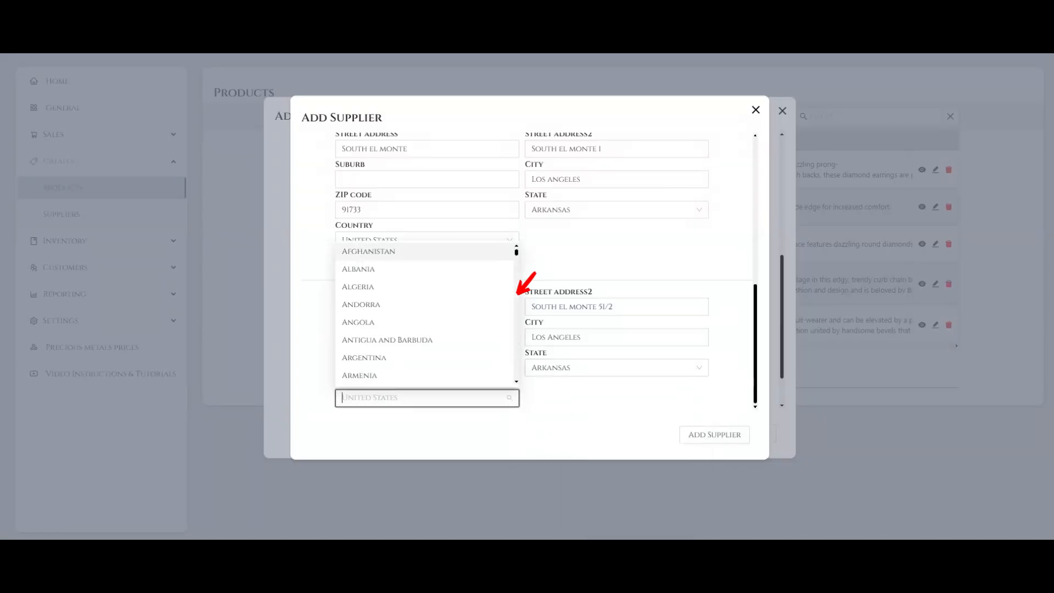
pyautogui.click(363, 375)
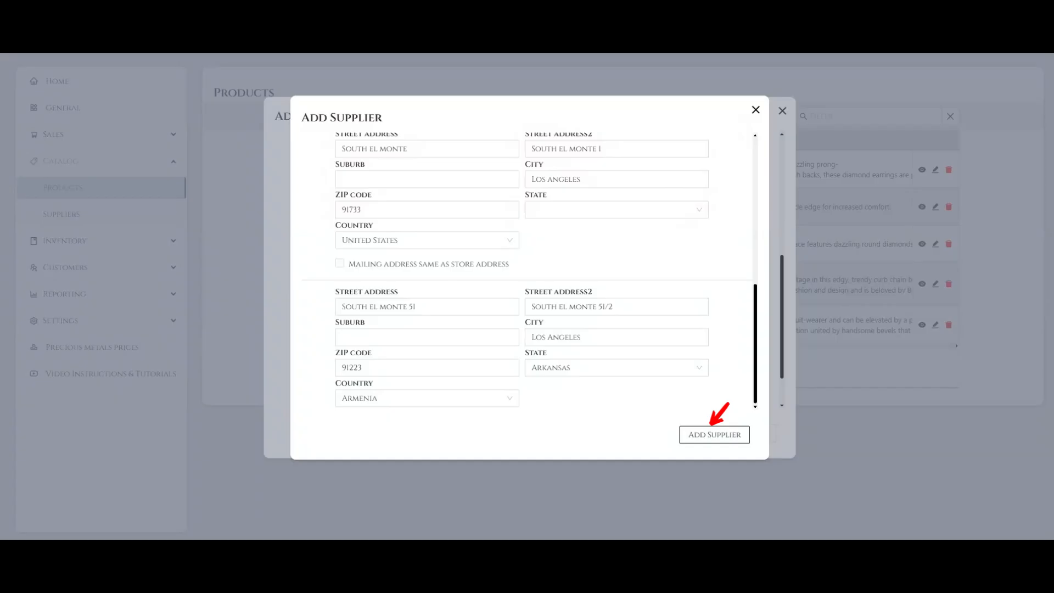
pyautogui.click(715, 435)
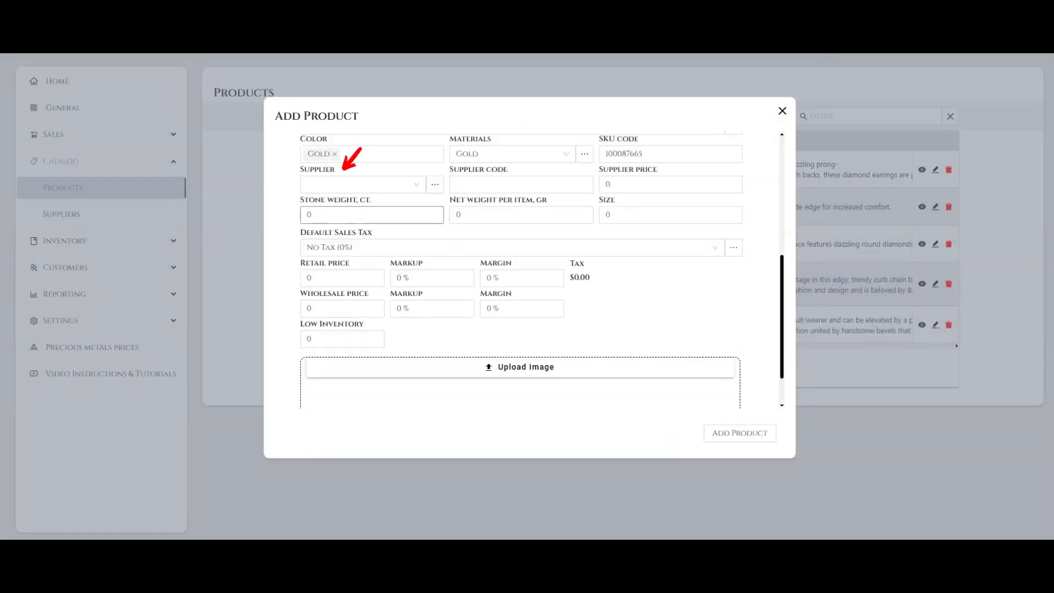
# Assign New Supplier to the product with supplier code 100725554 and a supplier price of 900
pyautogui.click(363, 184)
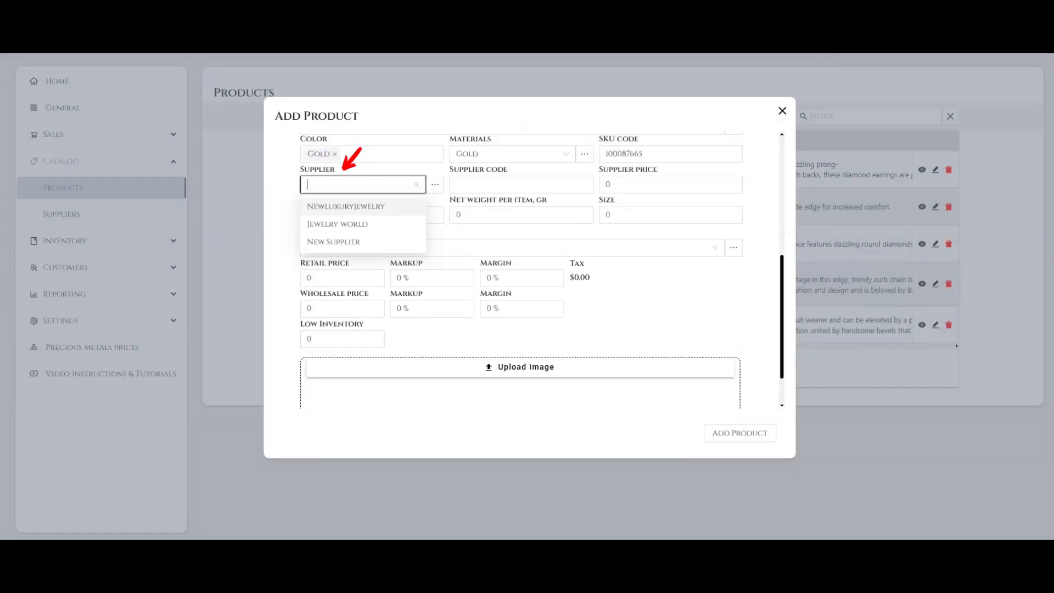
pyautogui.click(363, 242)
pyautogui.click(521, 185)
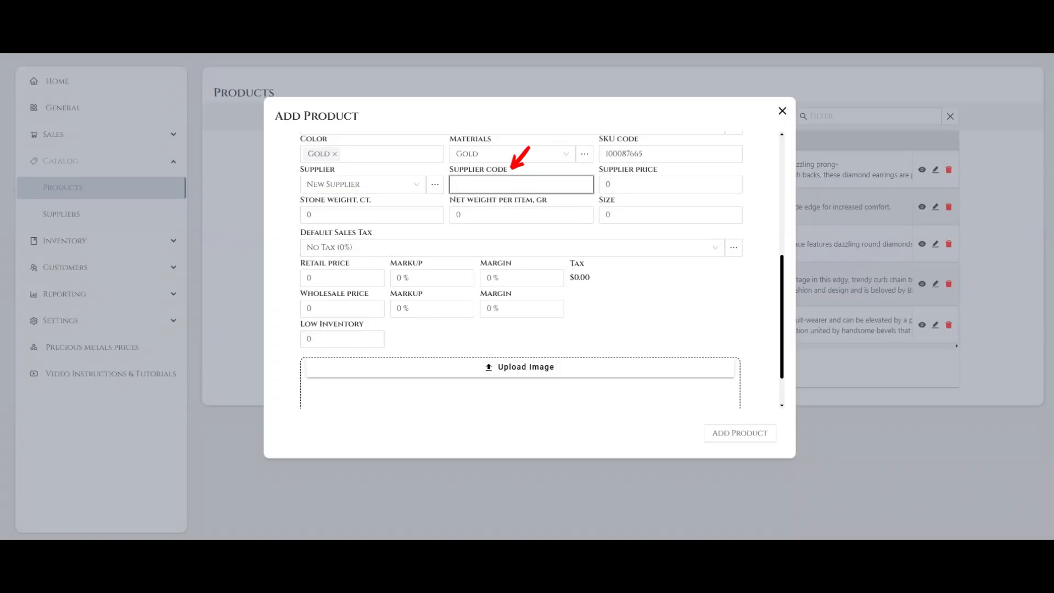
pyautogui.write('100725554')
pyautogui.press('Tab')
pyautogui.write('900')
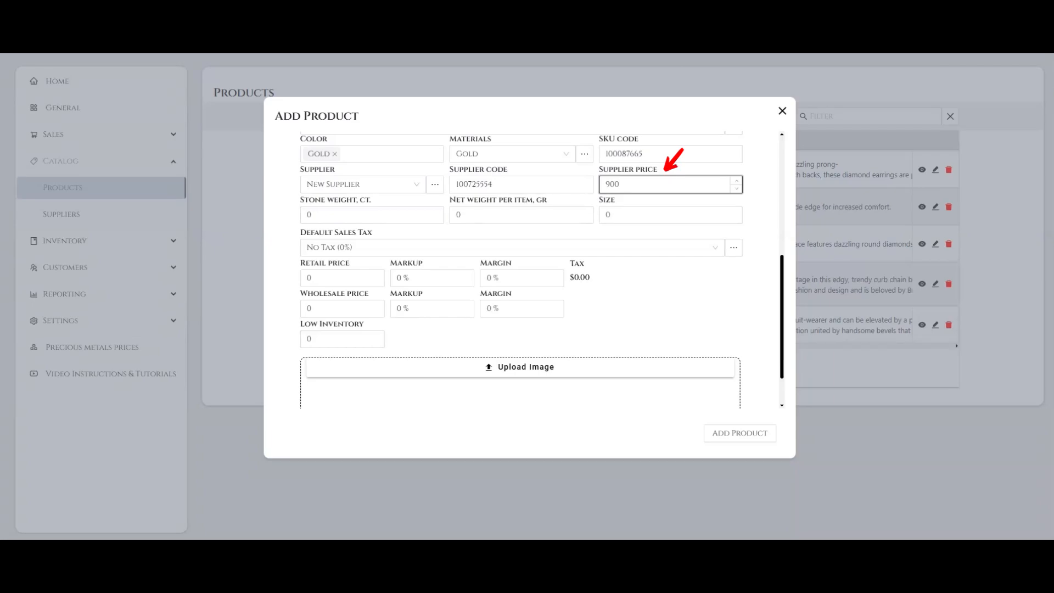
# Set the product's net weight per item to 9 gr and its size to 6.25
pyautogui.press('Tab')
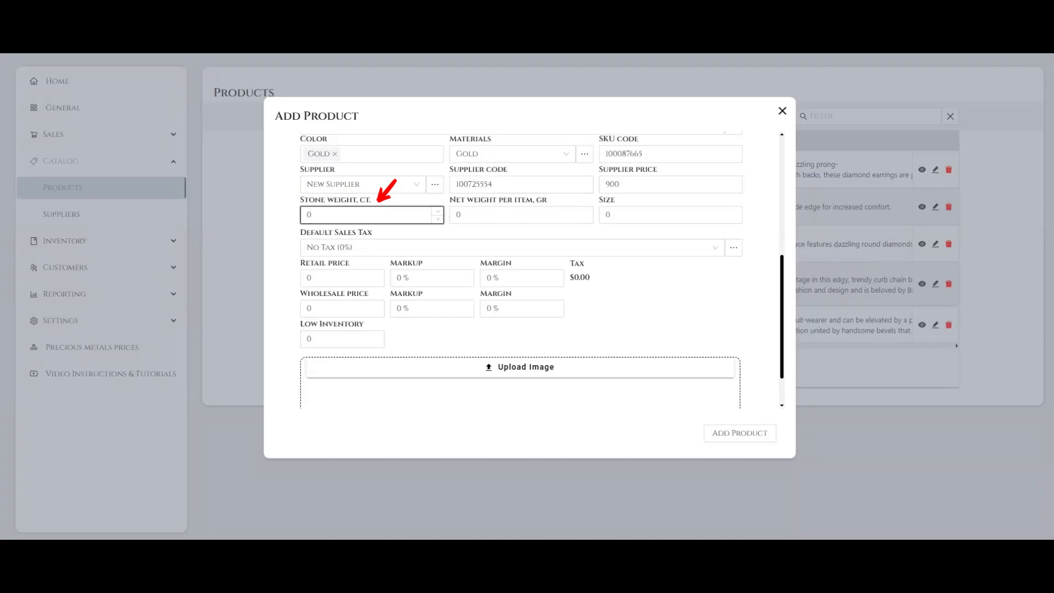
pyautogui.press('Tab')
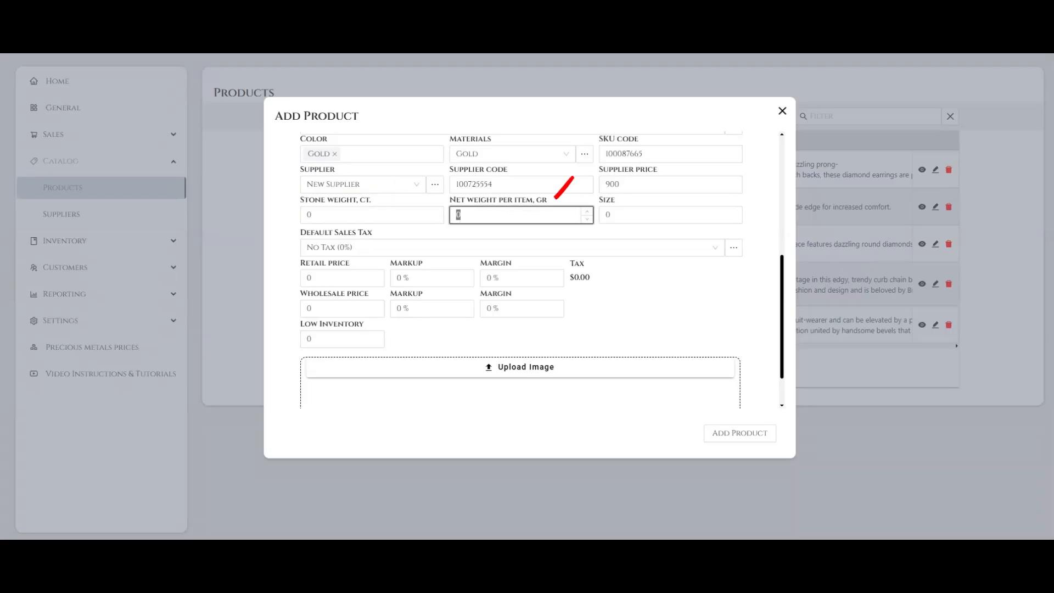
pyautogui.write('9')
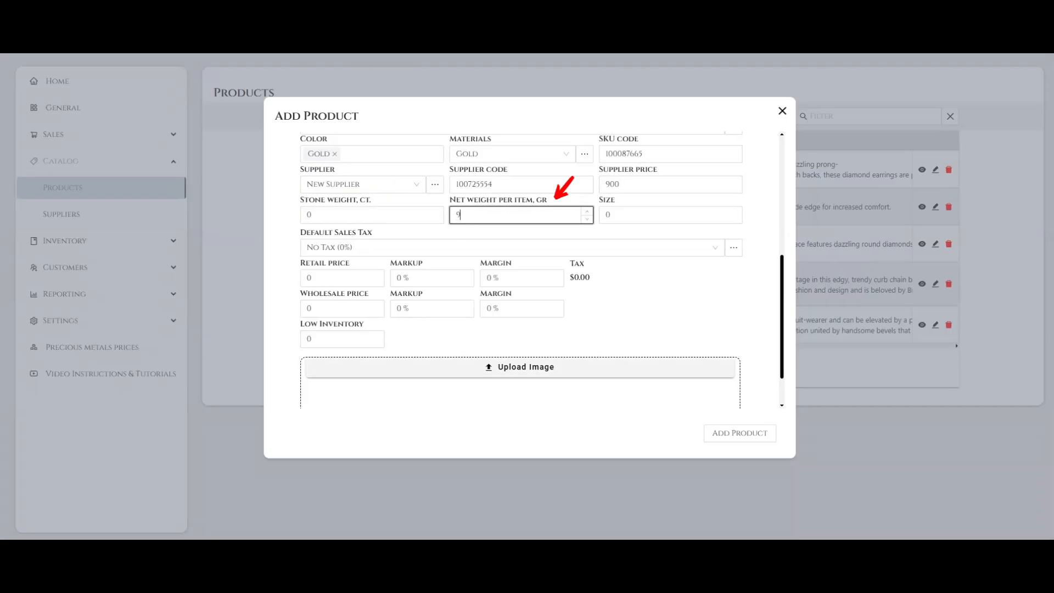
pyautogui.press('Tab')
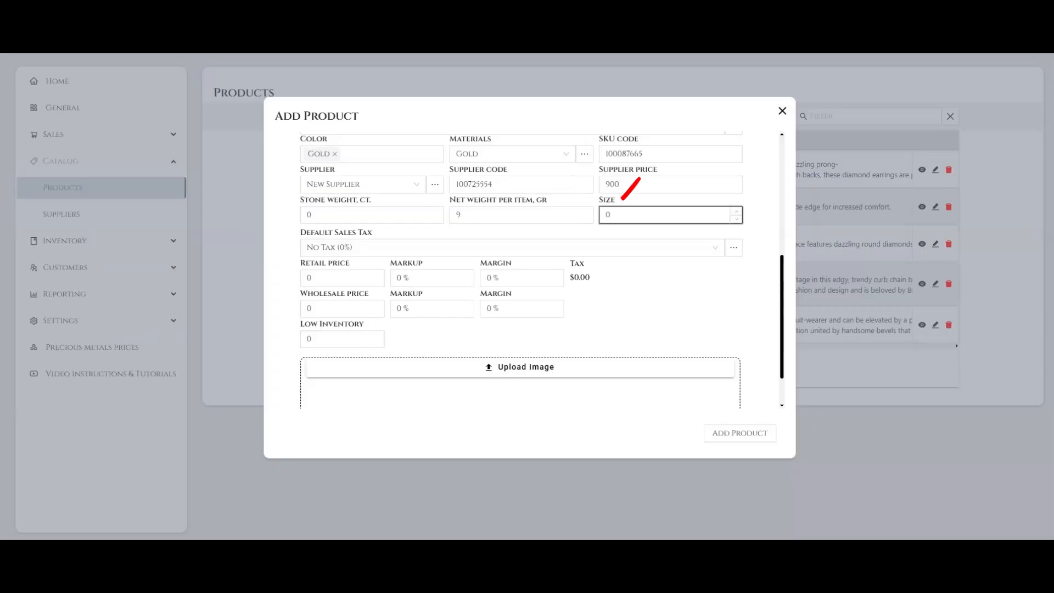
pyautogui.write('6.25')
# Set the product's default sales tax to VAT (9.5%)
pyautogui.press('Tab')
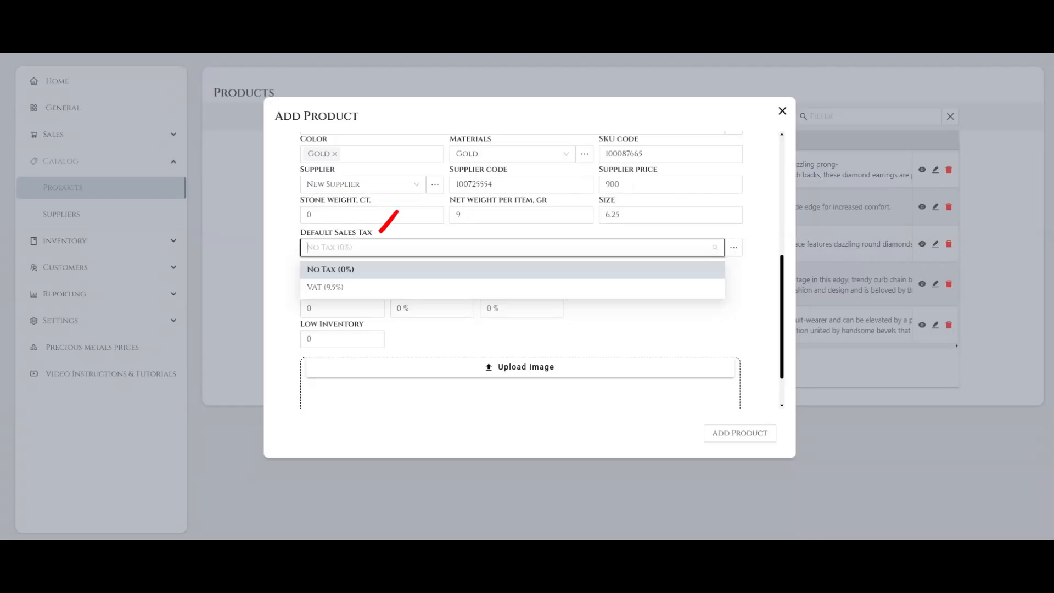
pyautogui.press('Down')
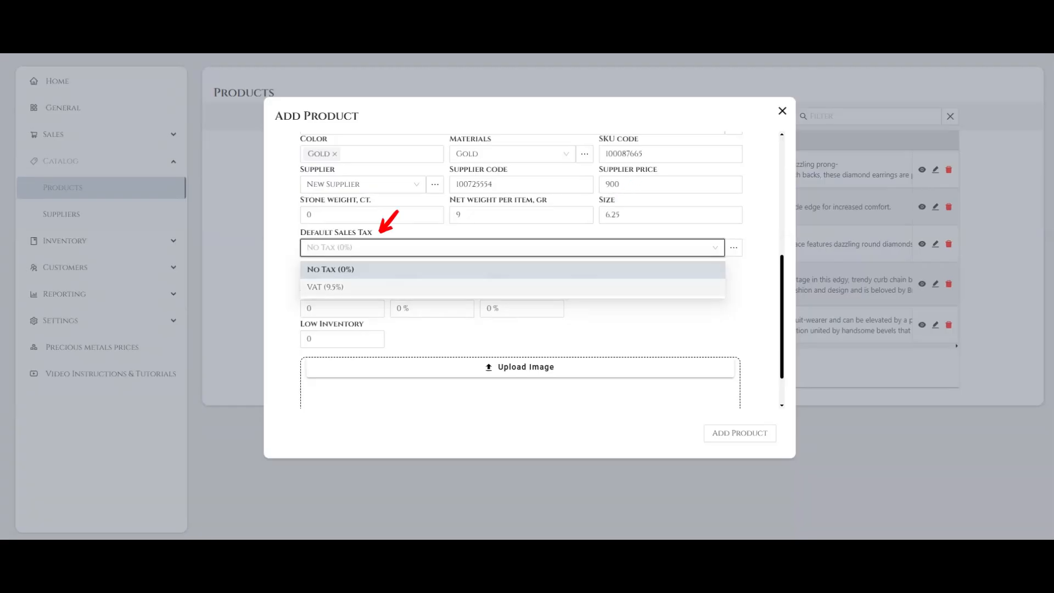
pyautogui.press('Return')
# Try a retail price of 2000 and a retail markup of 150% for the product
pyautogui.press('Tab')
pyautogui.write('2000')
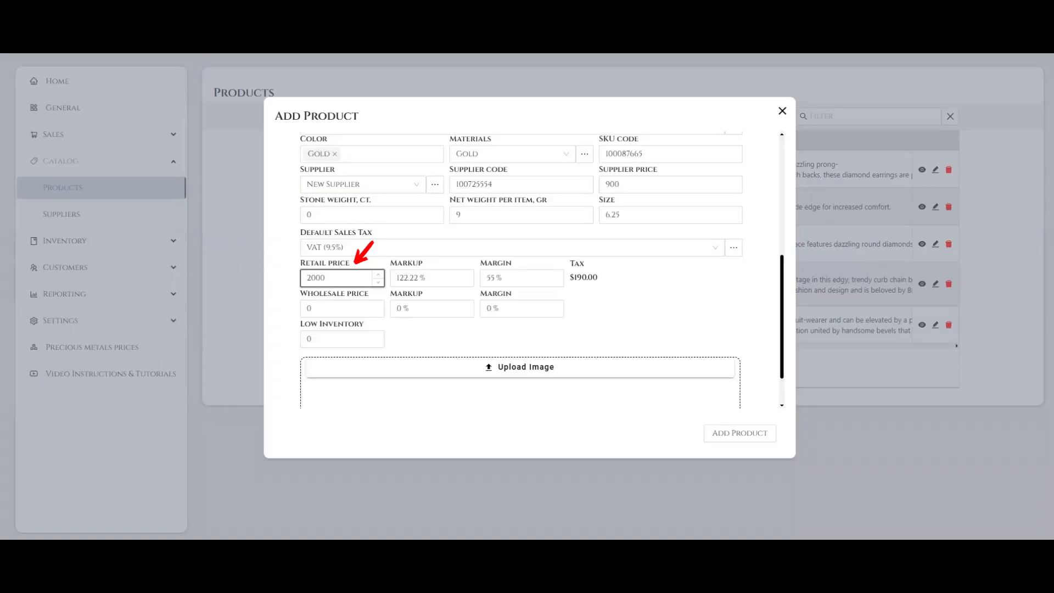
pyautogui.click(414, 278)
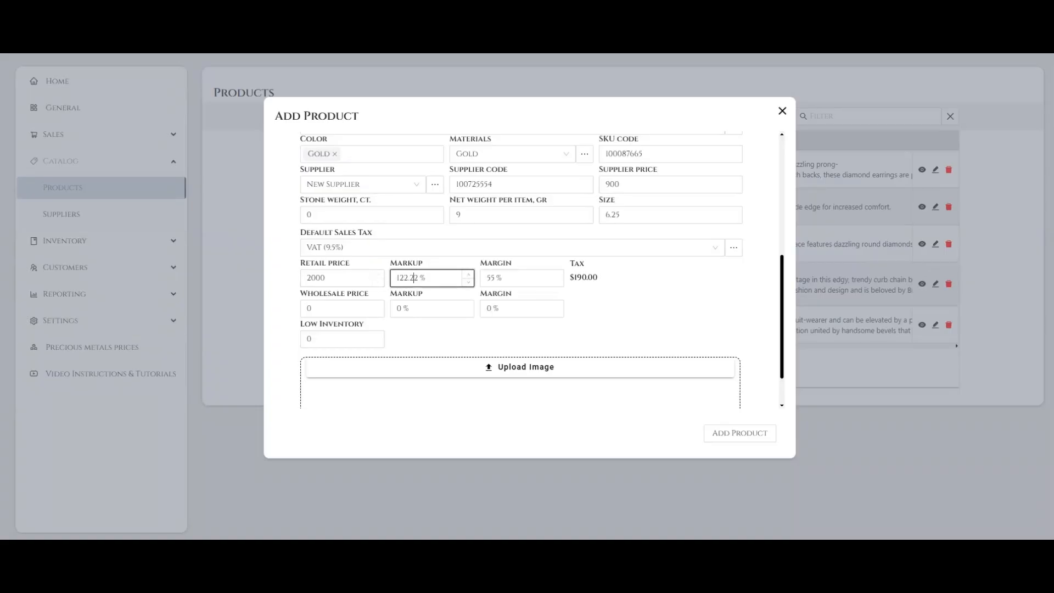
pyautogui.click(494, 278)
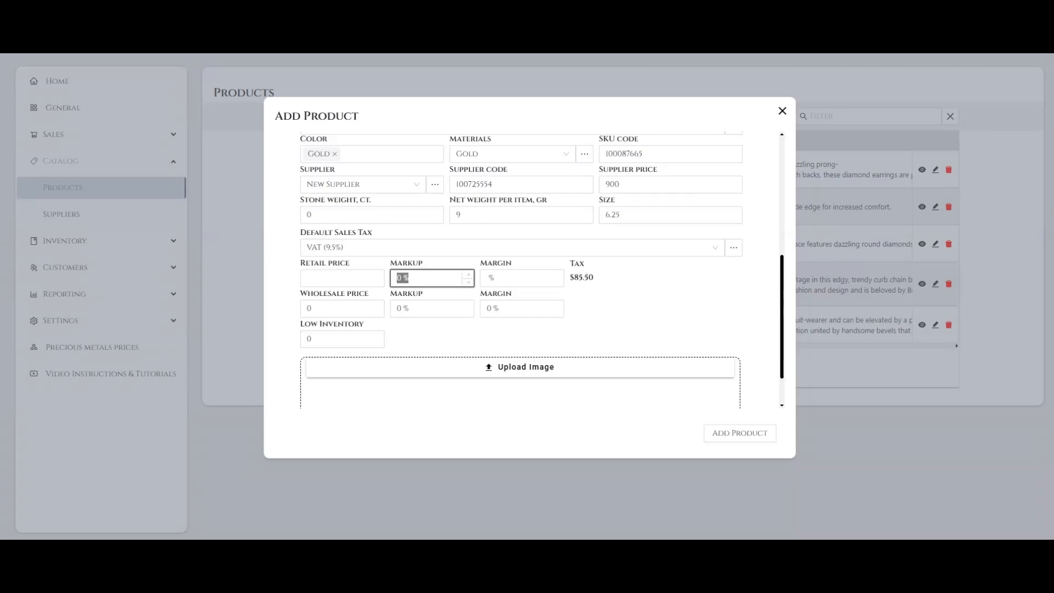
pyautogui.write('150')
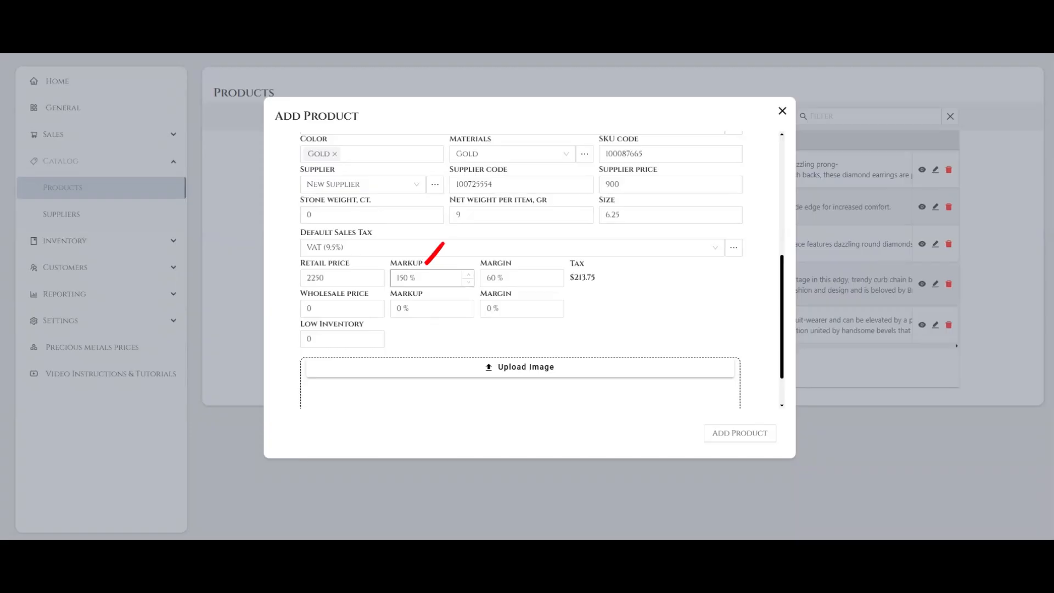
# Clear the retail price and set the retail margin to 70%
pyautogui.click(621, 185)
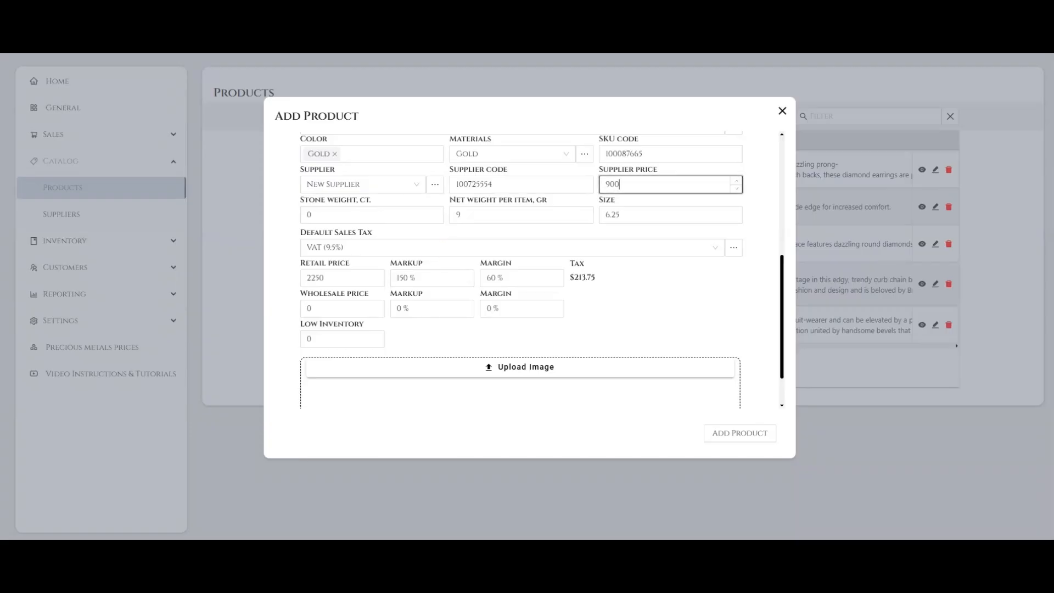
pyautogui.moveTo(621, 185); pyautogui.dragTo(604, 185)
pyautogui.click(653, 291)
pyautogui.doubleClick(316, 278)
pyautogui.press('BackSpace')
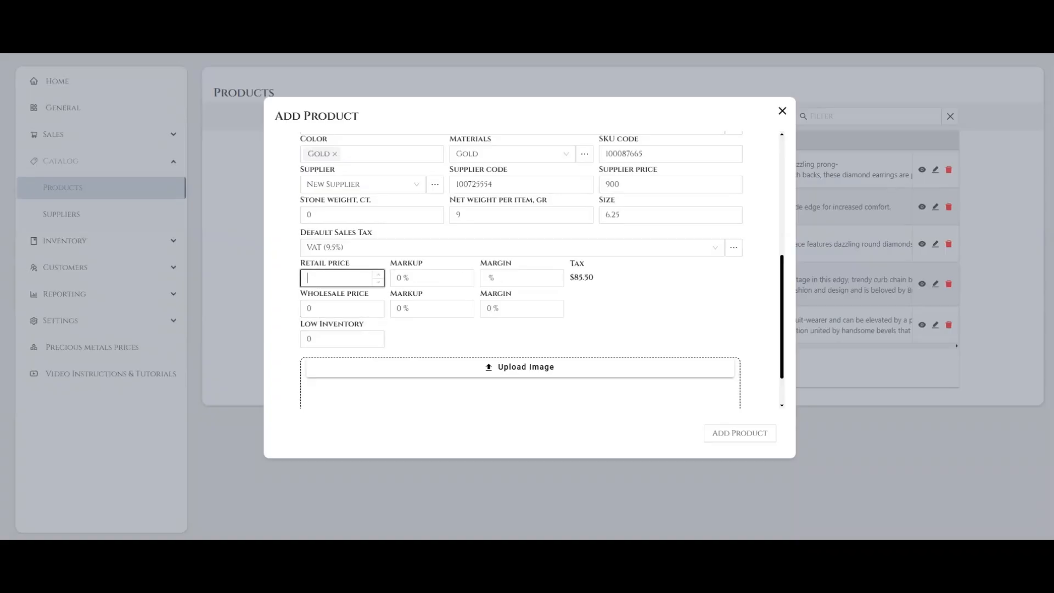
pyautogui.click(653, 291)
pyautogui.click(494, 278)
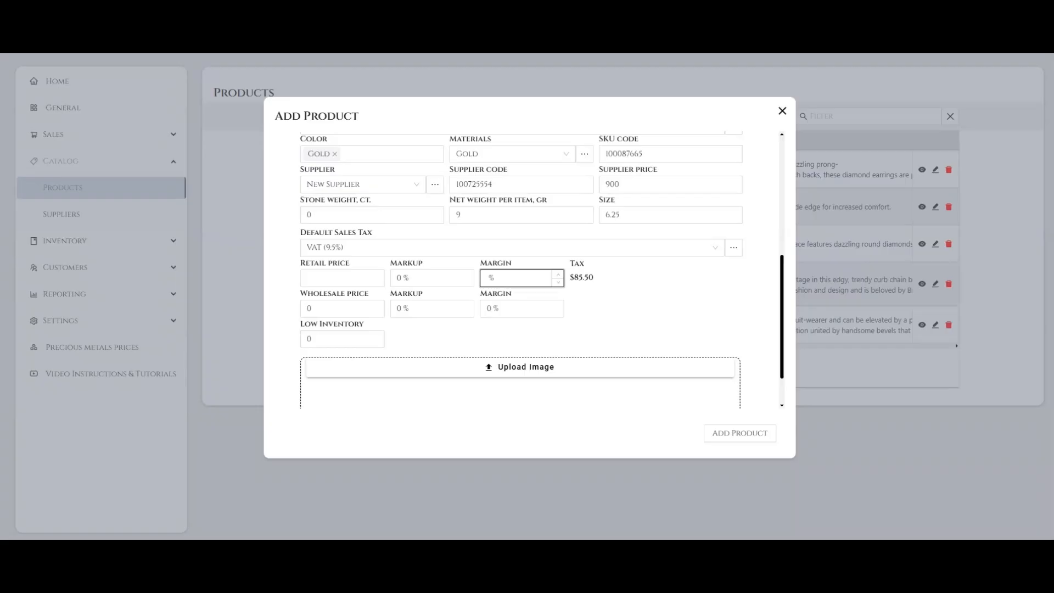
pyautogui.write('70')
pyautogui.press('Tab')
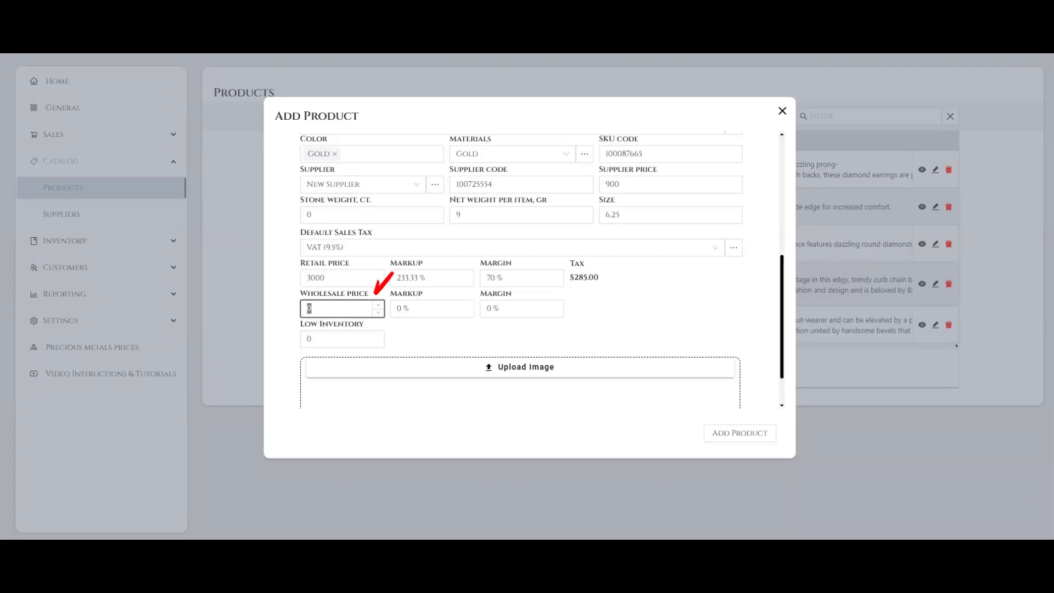
# Set the wholesale price to 2750 and check the wholesale markup and margin
pyautogui.write('2750')
pyautogui.press('Tab')
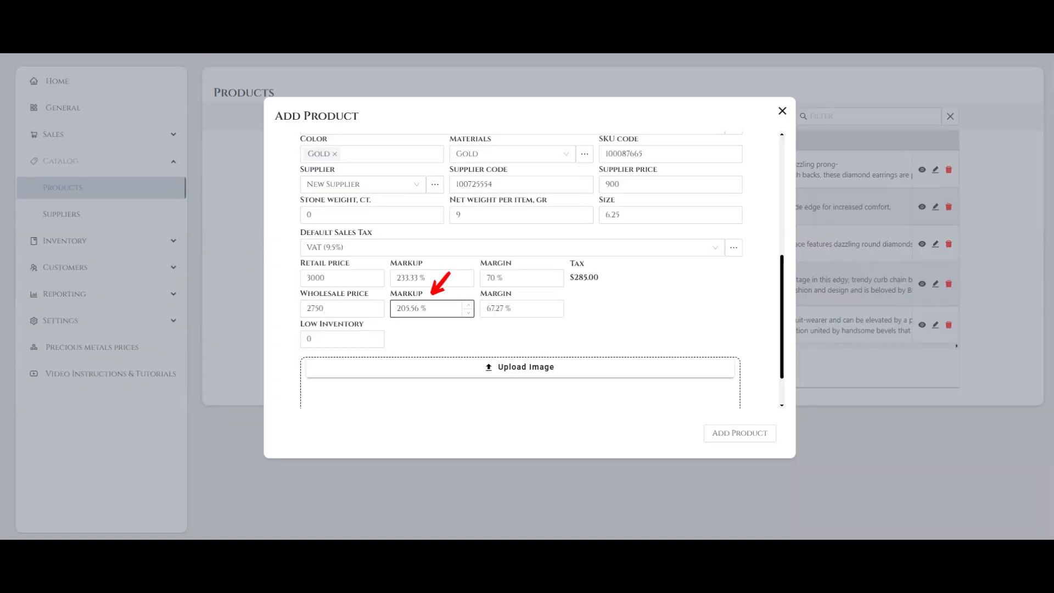
pyautogui.tripleClick(409, 308)
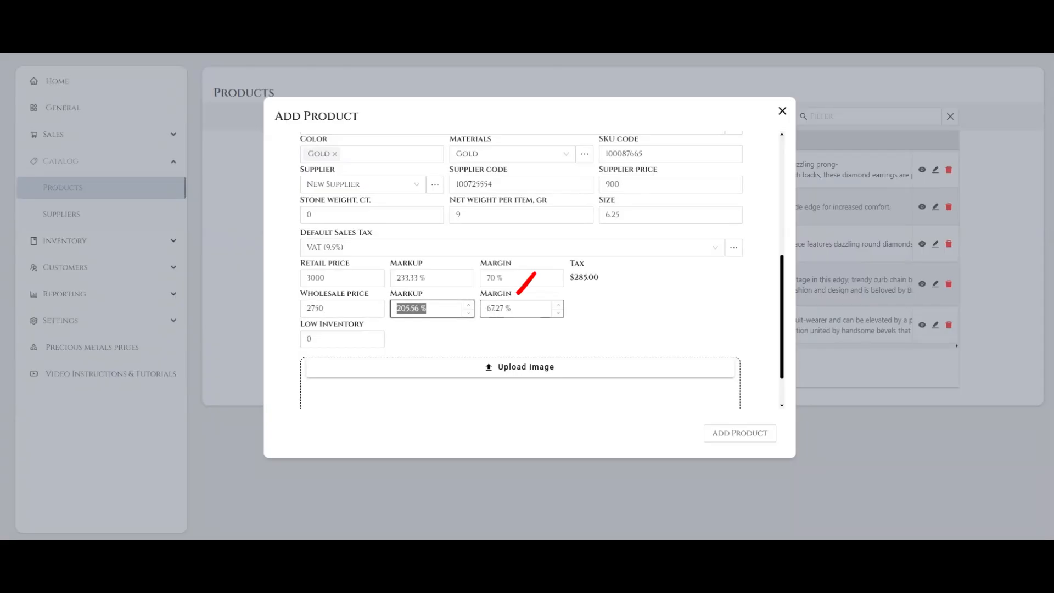
pyautogui.press('Tab')
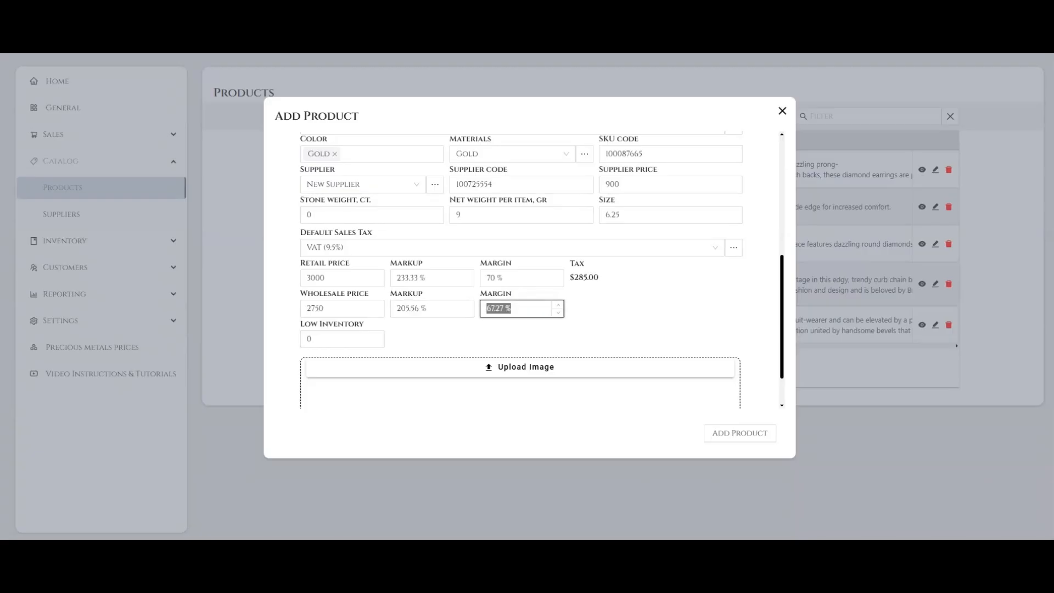
pyautogui.click(621, 312)
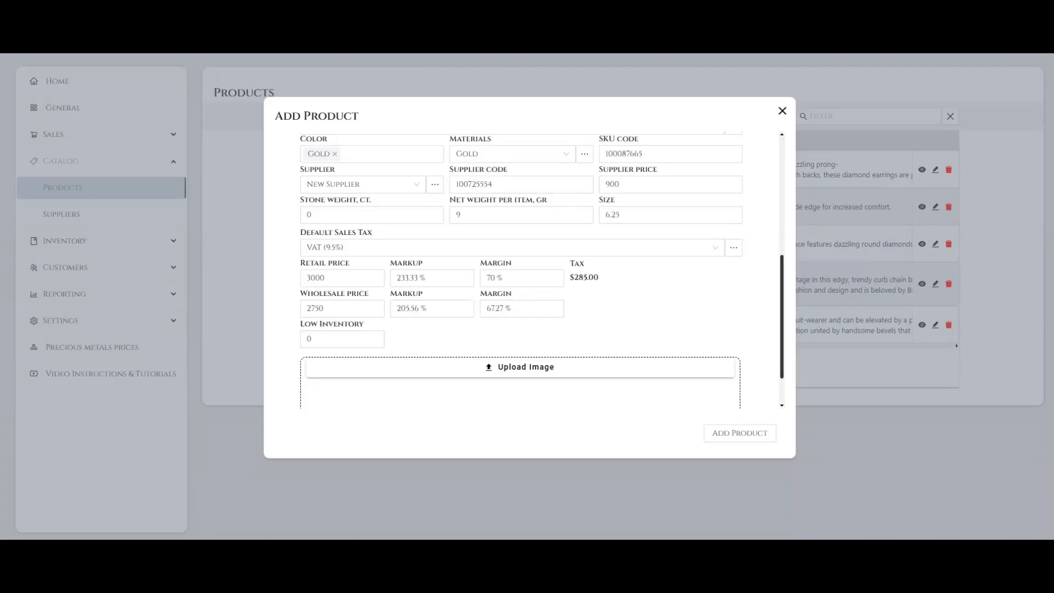
# Set the product's low inventory threshold to 5
pyautogui.scroll(-1, 542, 269)
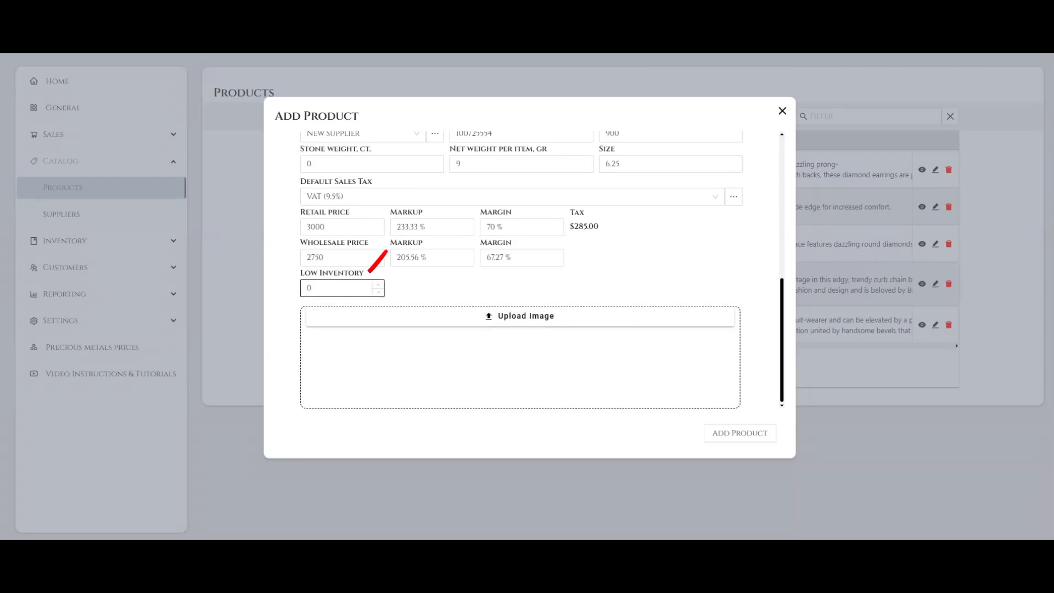
pyautogui.doubleClick(321, 288)
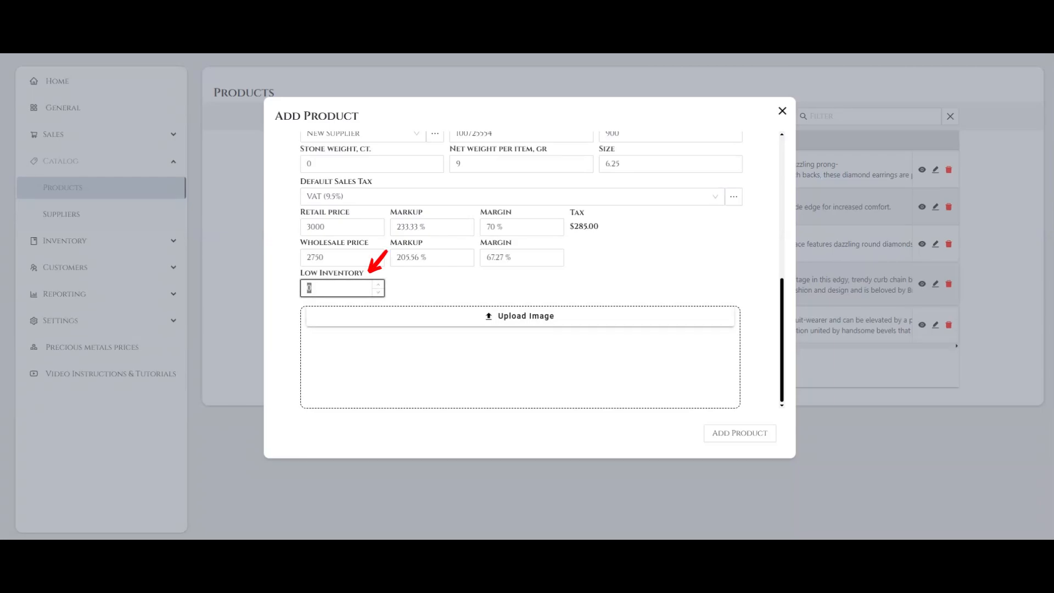
pyautogui.write('5')
pyautogui.press('Tab')
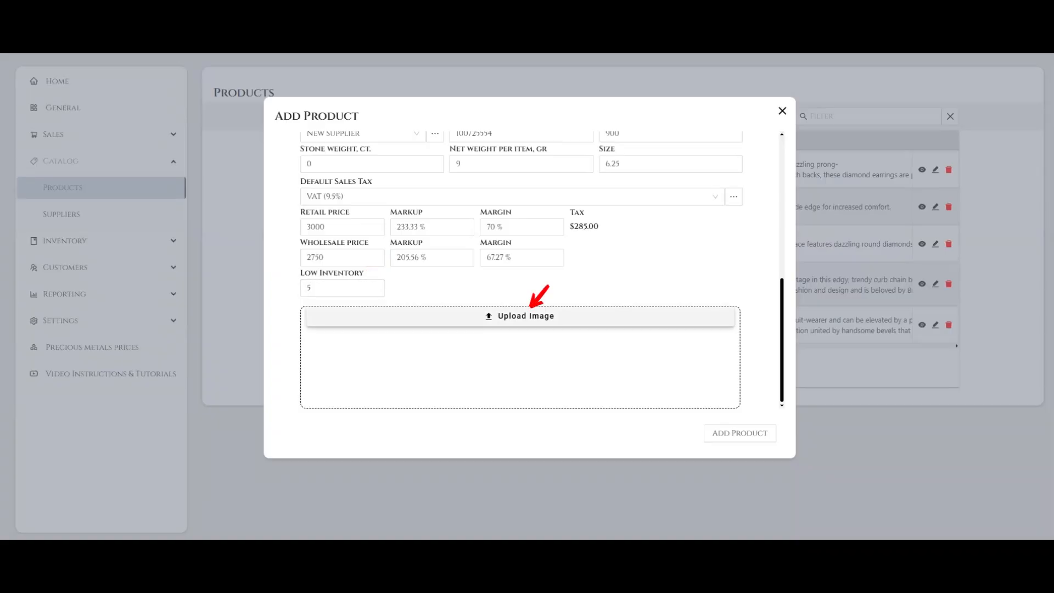
# Upload orig.webp as the product image
pyautogui.click(531, 309)
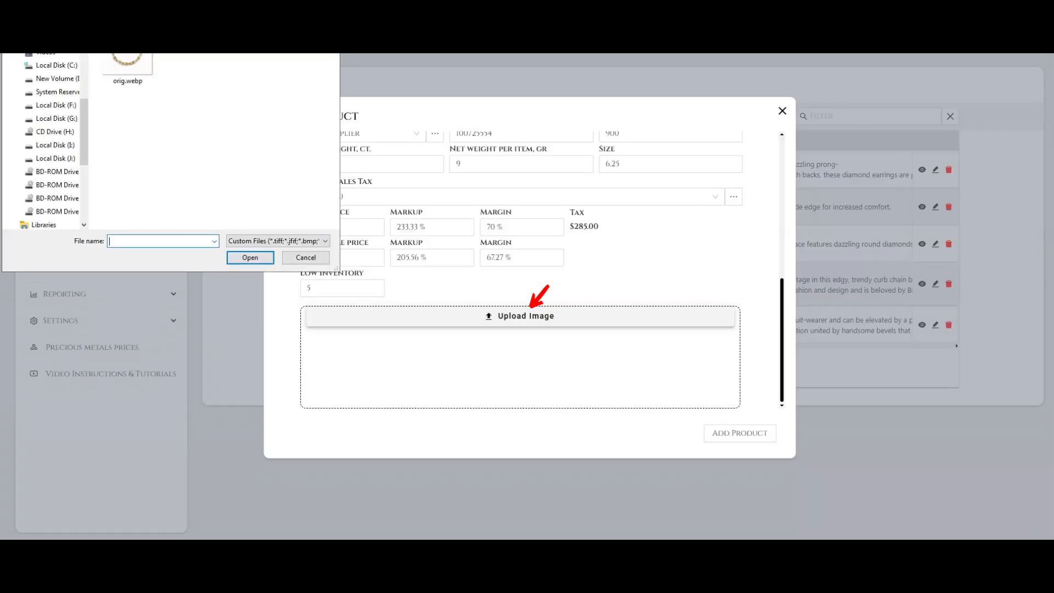
pyautogui.click(123, 71)
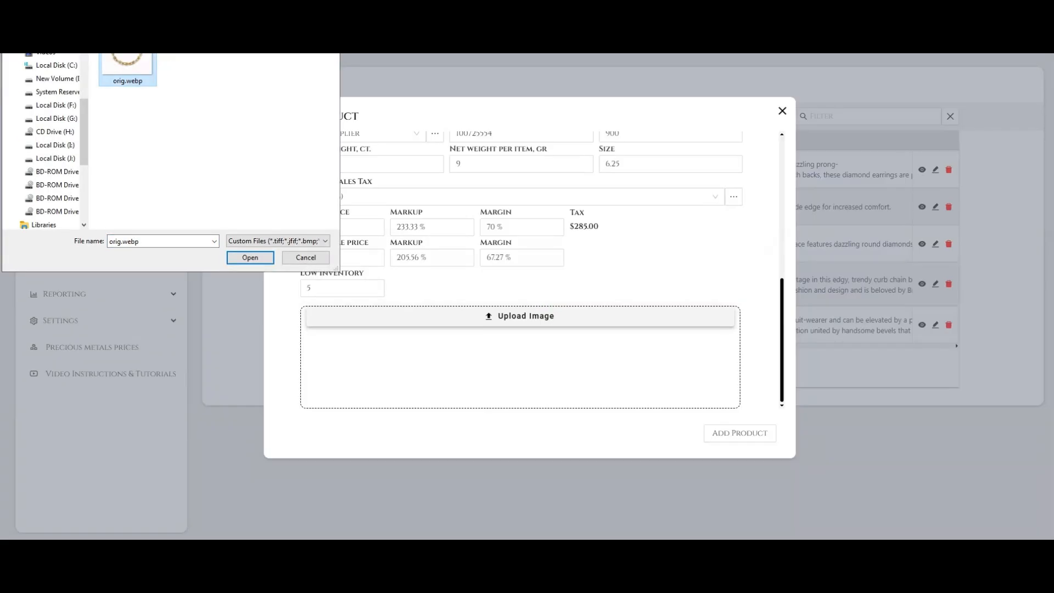
pyautogui.click(250, 258)
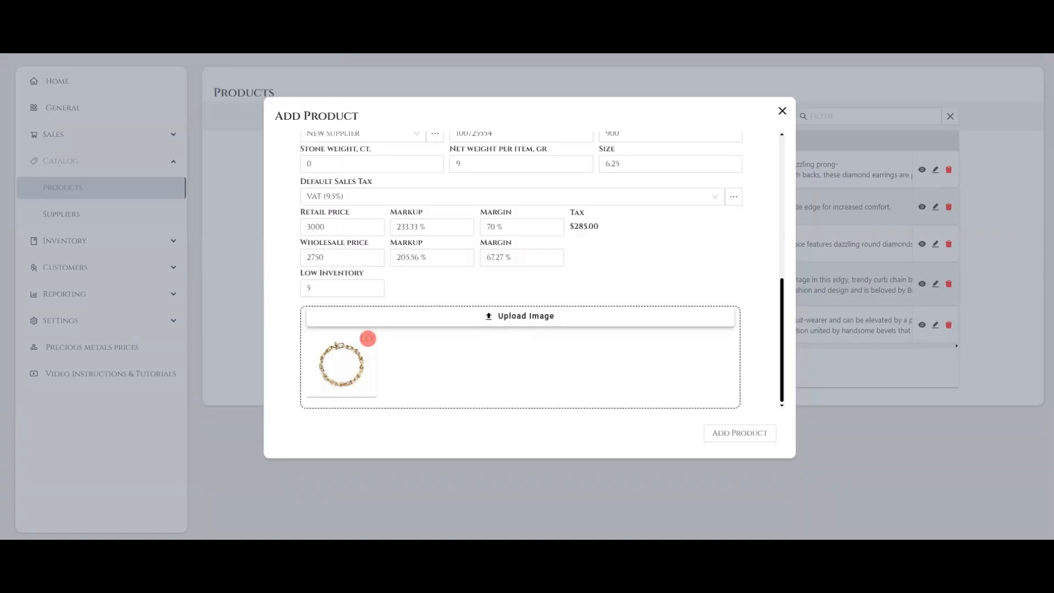
# Try uploading the tiffany-hardwear small-link-bracelet .webp file as a second product image and remove it again
pyautogui.click(532, 308)
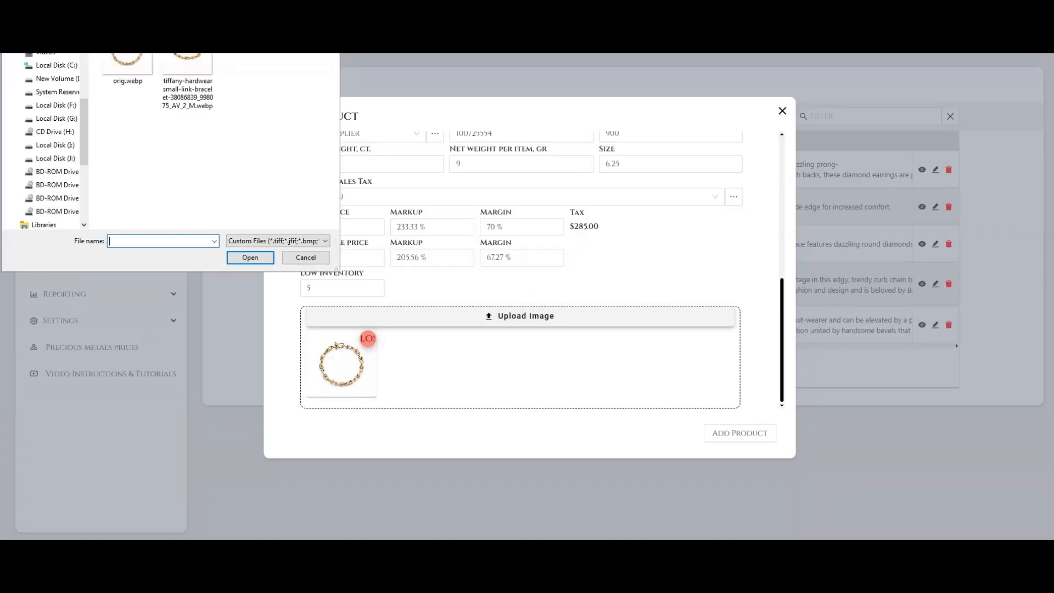
pyautogui.click(188, 82)
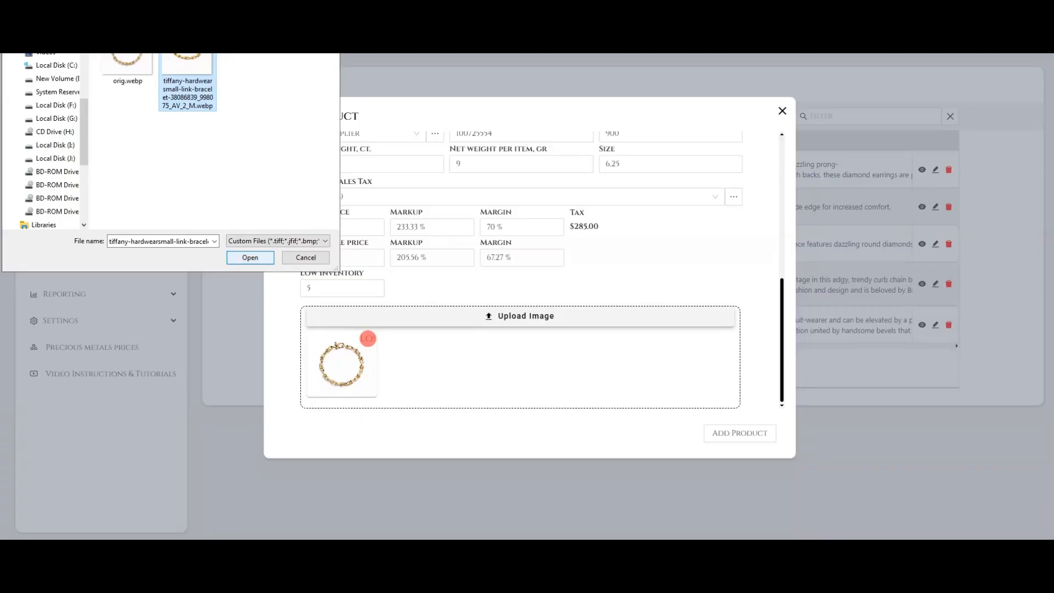
pyautogui.click(251, 257)
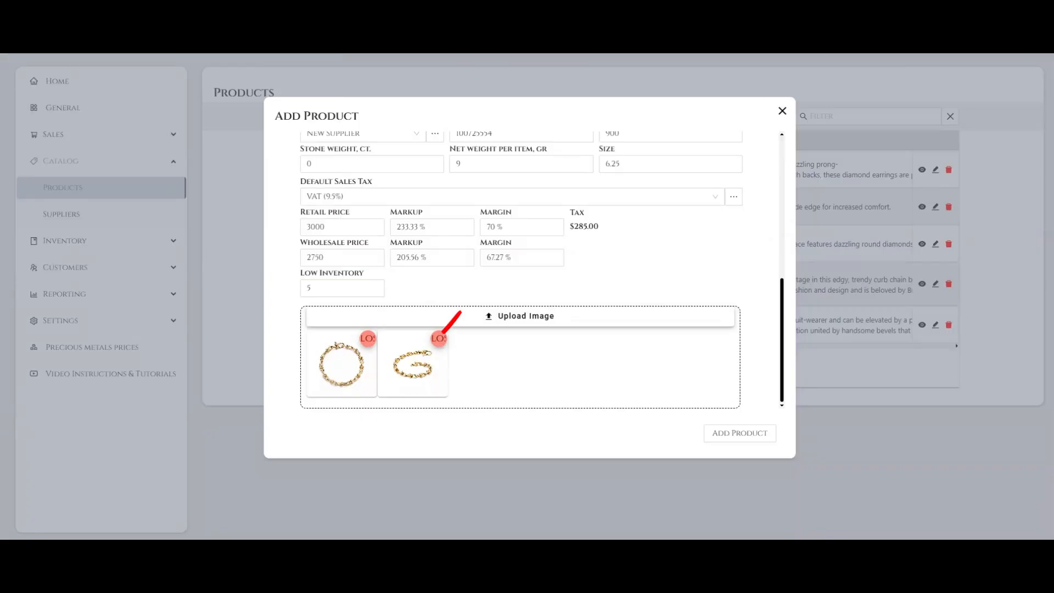
pyautogui.click(439, 339)
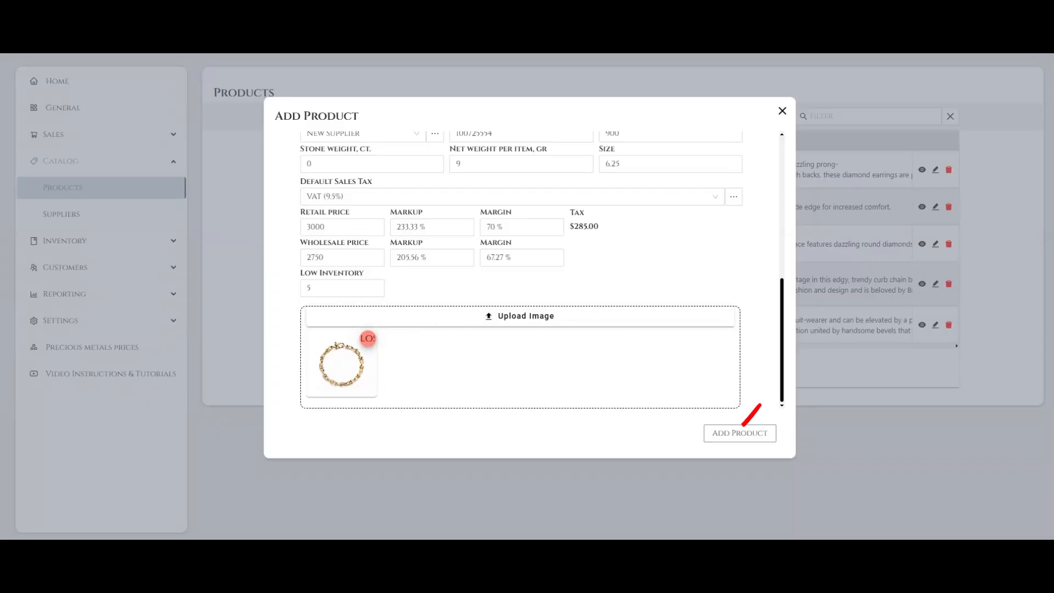
# Save the completed Small Link Bracelet entry to the product catalog
pyautogui.click(742, 431)
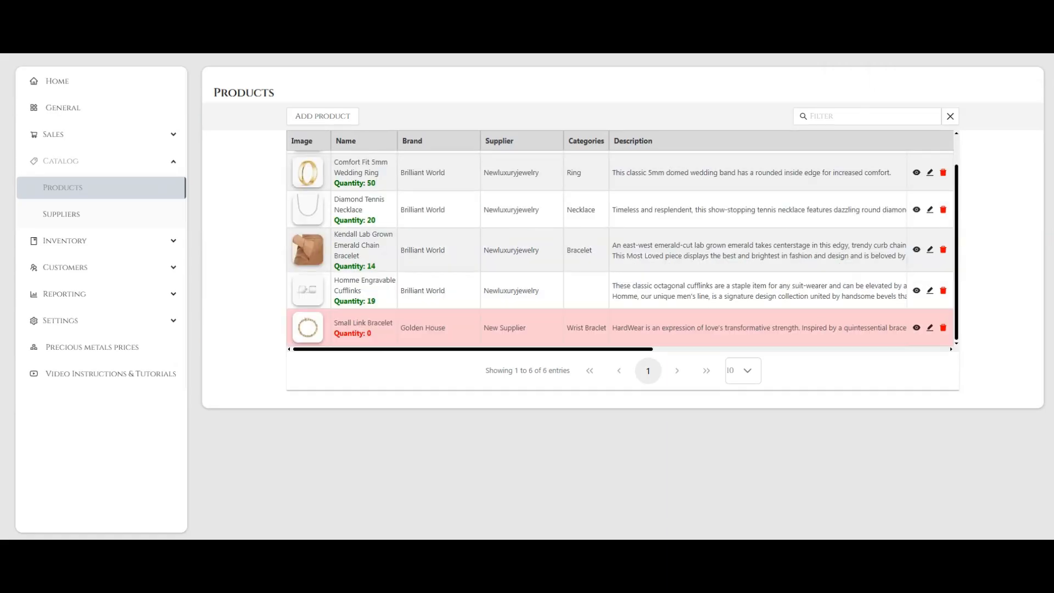
# Filter the product list by "golden" and clear the filter again
pyautogui.moveTo(852, 86); pyautogui.dragTo(834, 107)
pyautogui.click(868, 116)
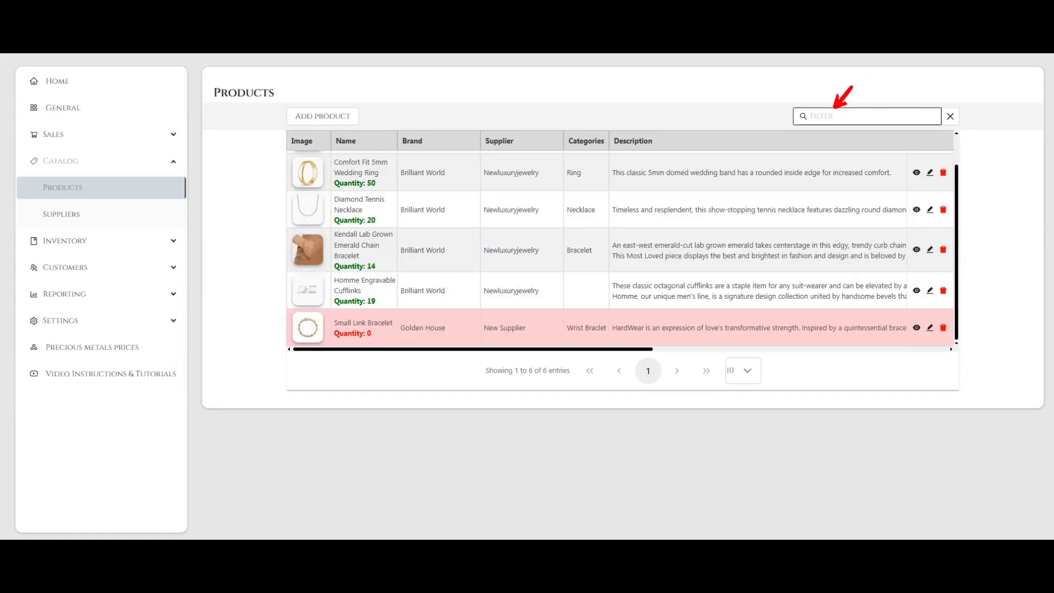
pyautogui.write('GO')
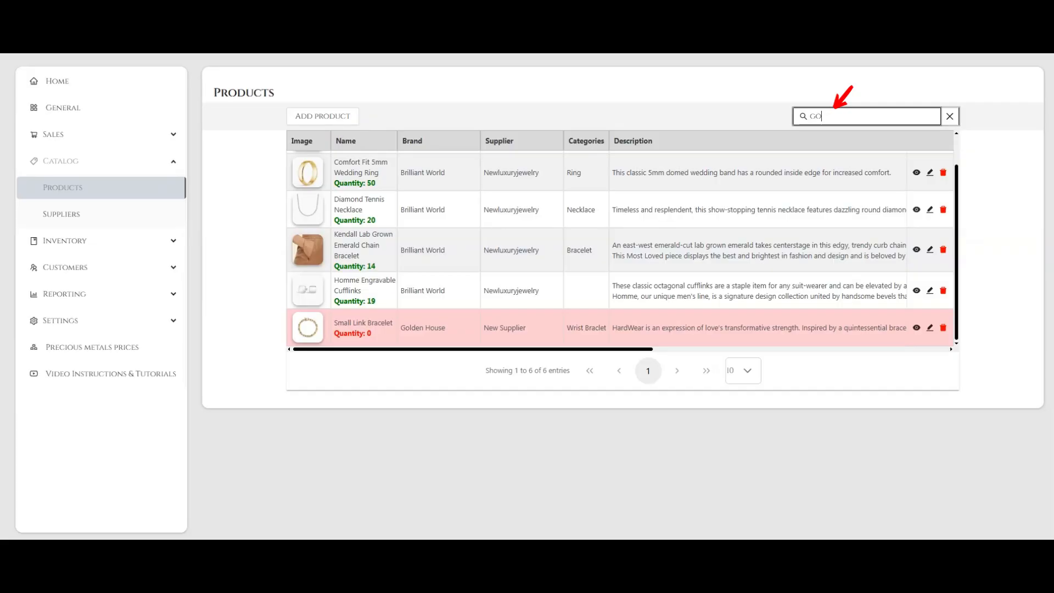
pyautogui.write('LDEN')
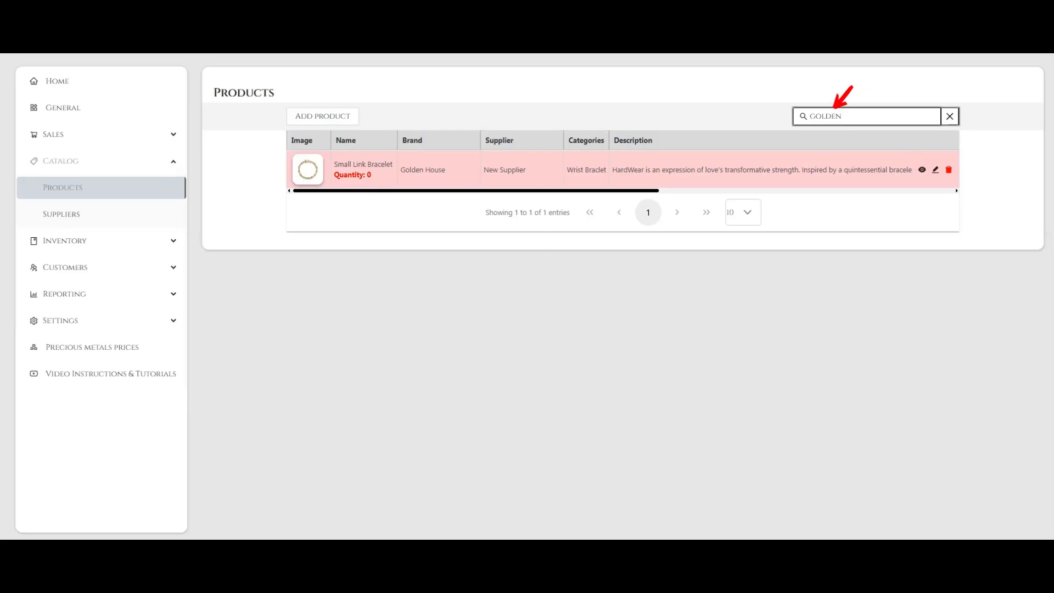
pyautogui.press('BackSpace')
pyautogui.press('BackSpace')
pyautogui.press('BackSpace')
pyautogui.press('BackSpace')
pyautogui.press('BackSpace')
pyautogui.press('BackSpace')
# View the Small Link Bracelet's product details and history, and close the product view
pyautogui.scroll(-1, 917, 319)
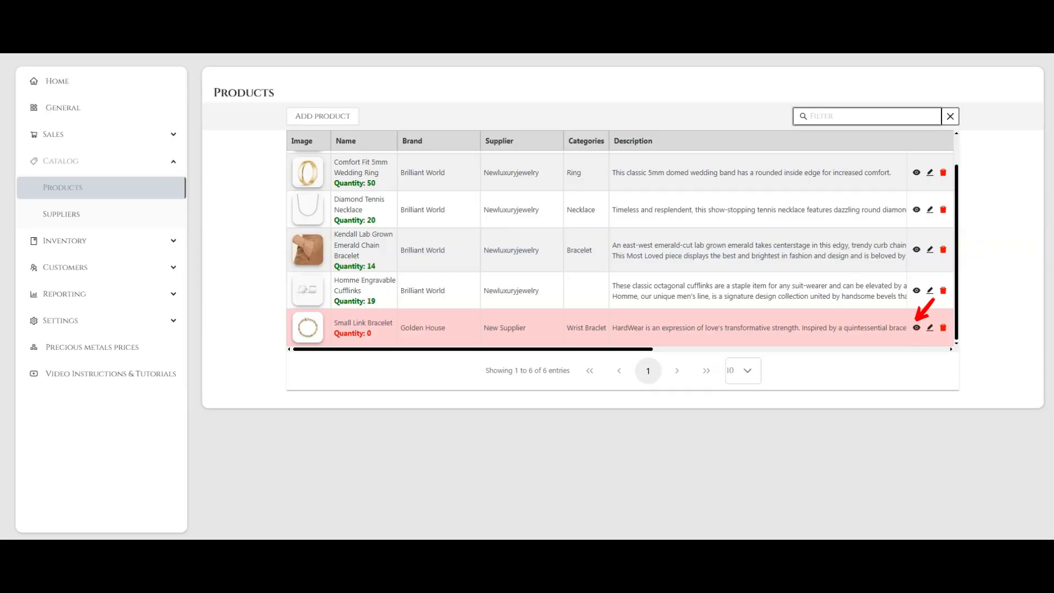
pyautogui.click(917, 326)
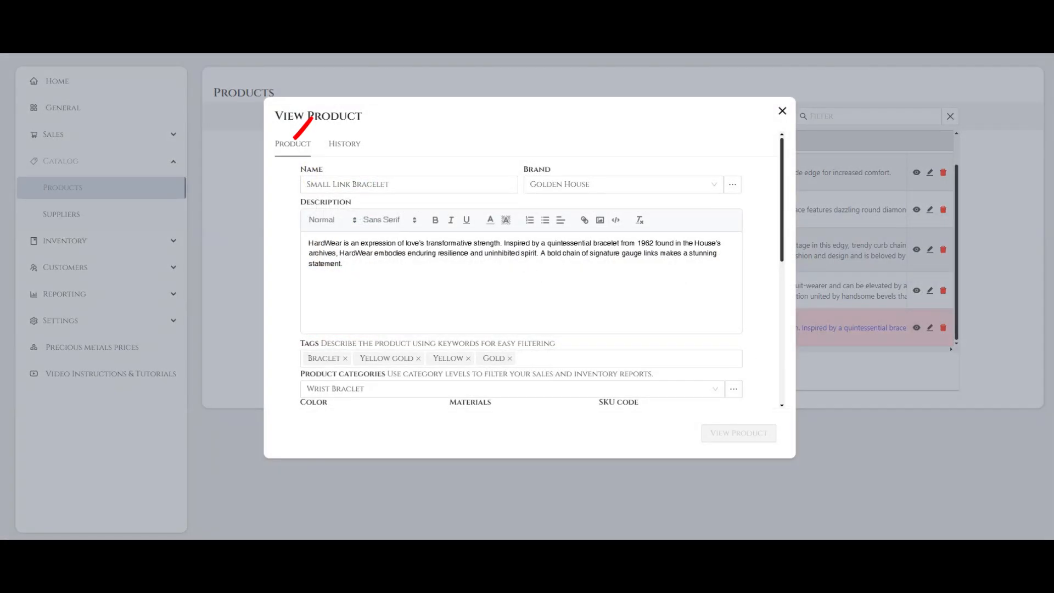
pyautogui.scroll(-6, 295, 138)
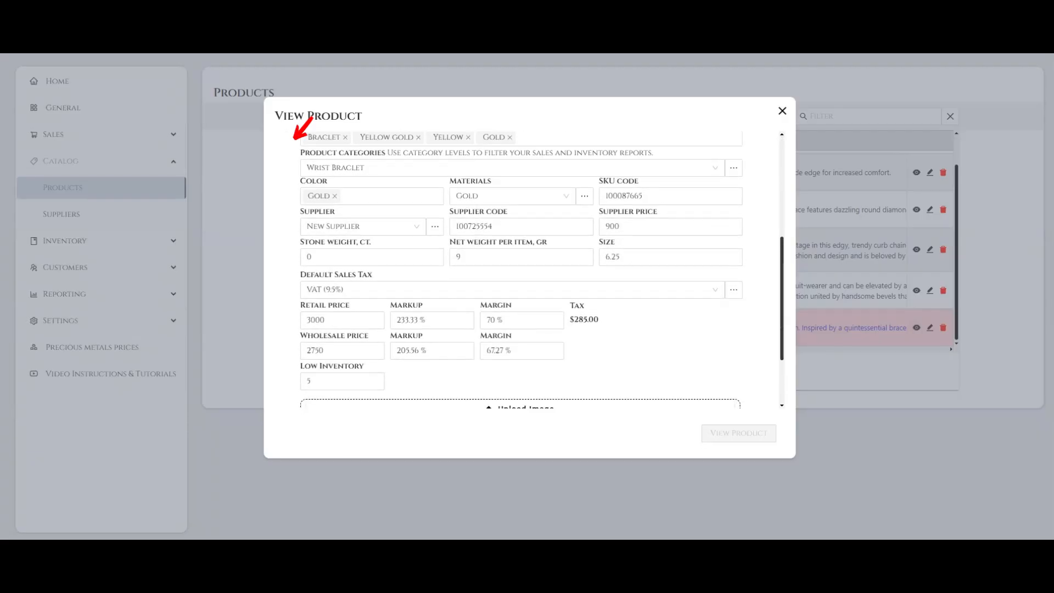
pyautogui.scroll(6, 521, 269)
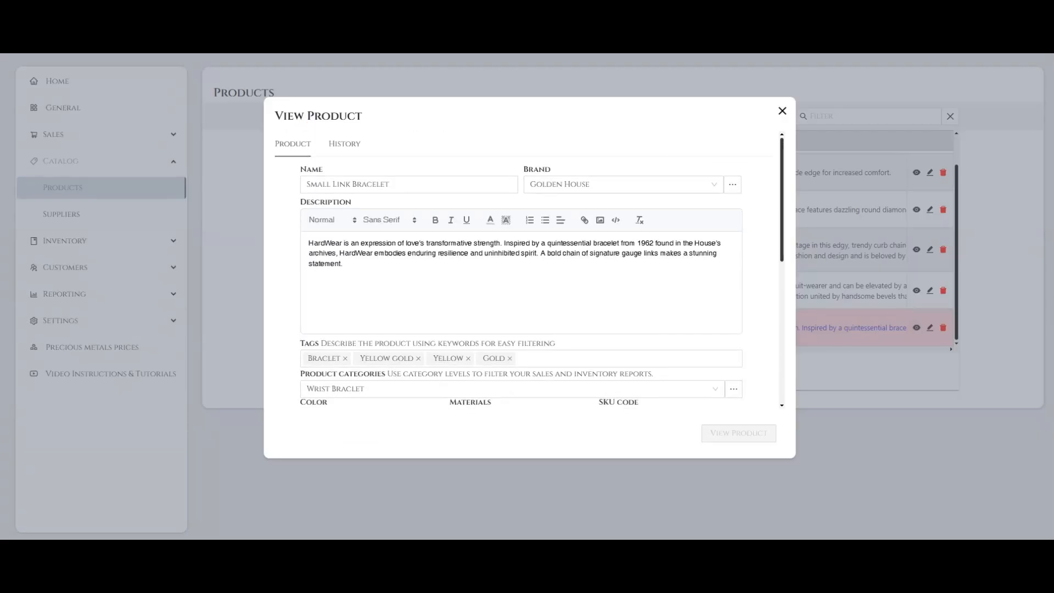
pyautogui.click(345, 143)
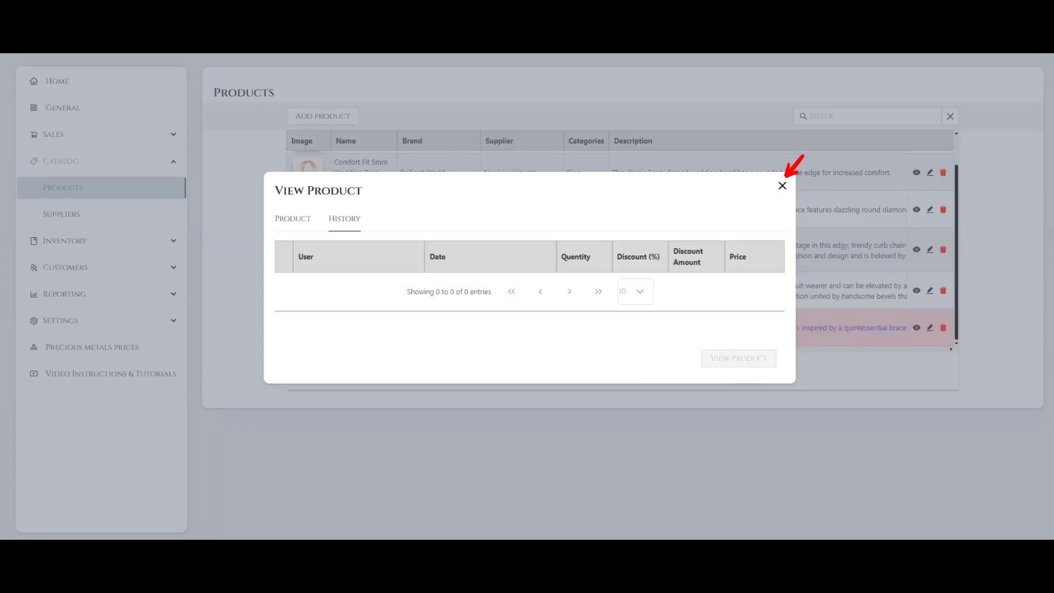
pyautogui.click(783, 185)
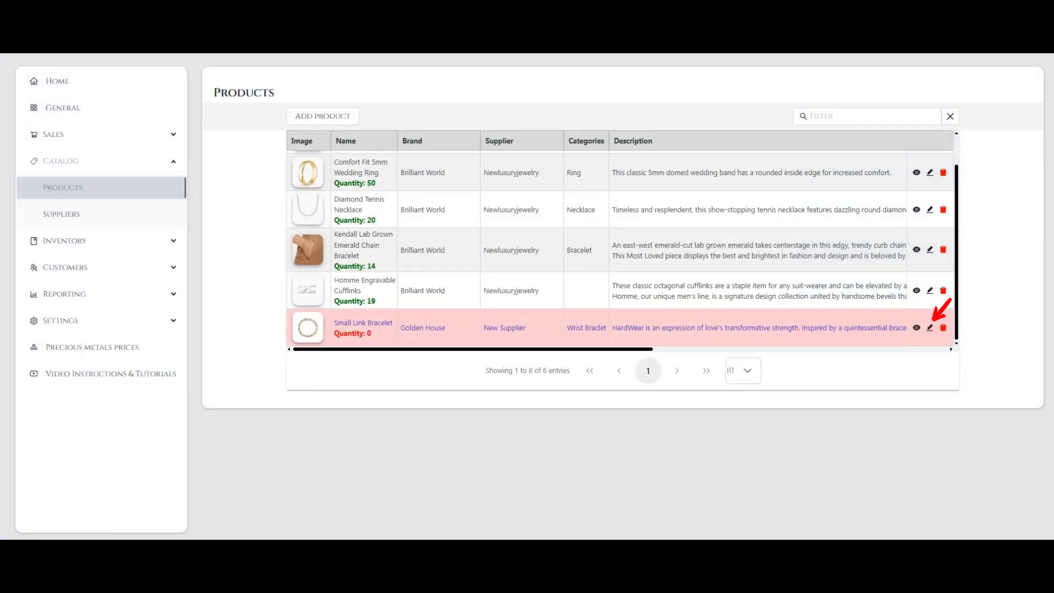
# Edit the Small Link Bracelet, change the leading digit of its size to 7, and save the product
pyautogui.click(930, 328)
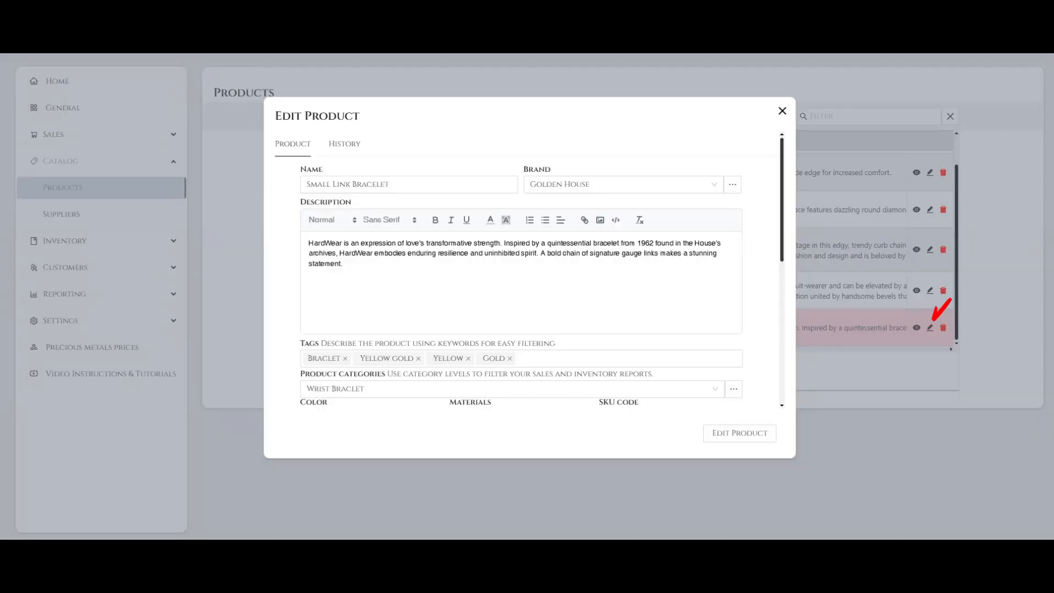
pyautogui.scroll(-5, 521, 269)
pyautogui.moveTo(782, 324); pyautogui.dragTo(782, 330)
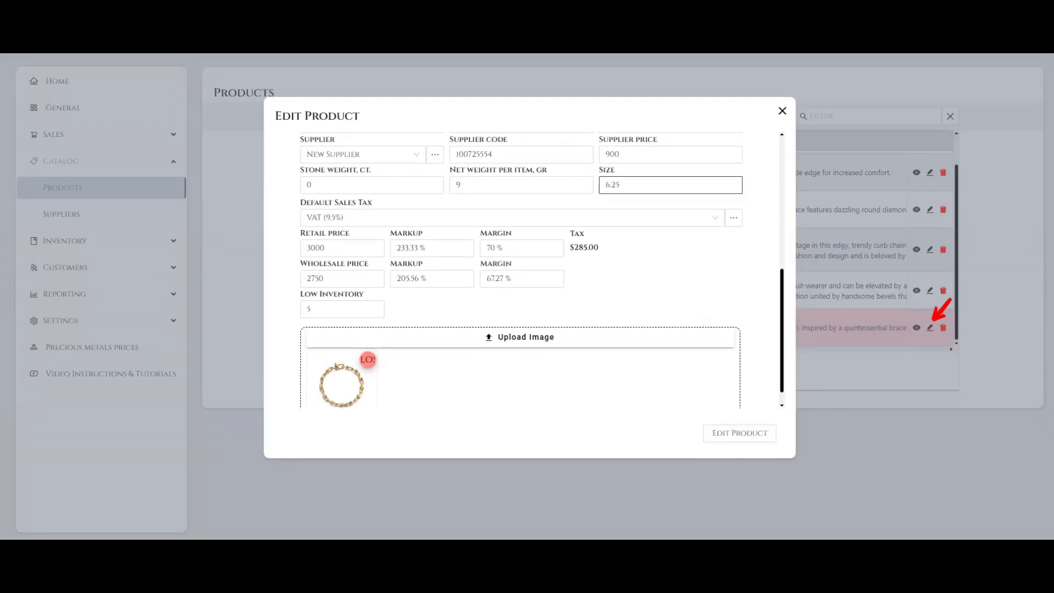
pyautogui.click(610, 185)
pyautogui.press('BackSpace')
pyautogui.write('7')
pyautogui.click(740, 433)
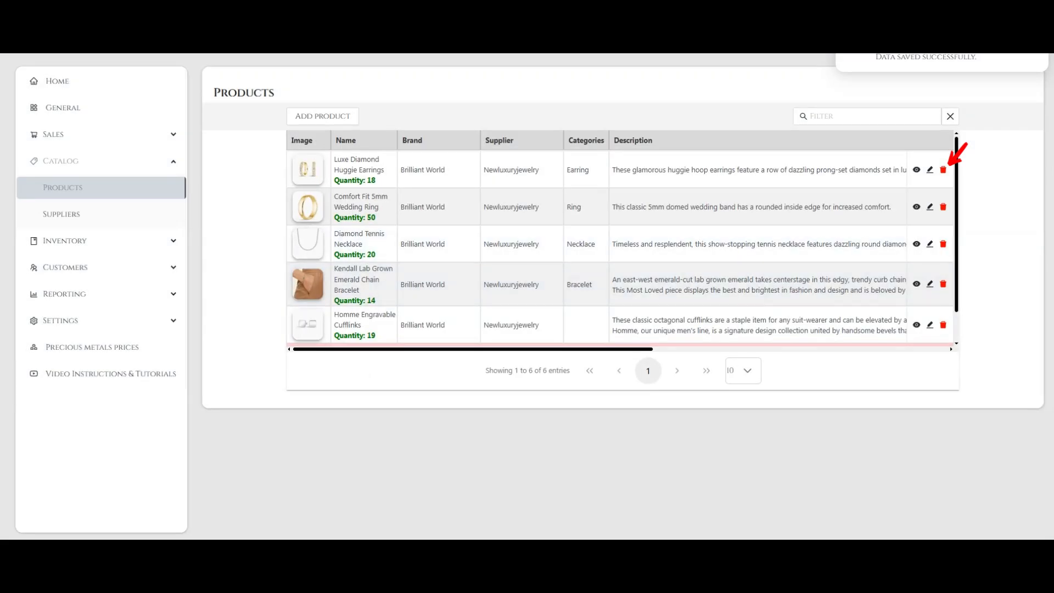
pyautogui.moveTo(957, 243); pyautogui.dragTo(957, 269)
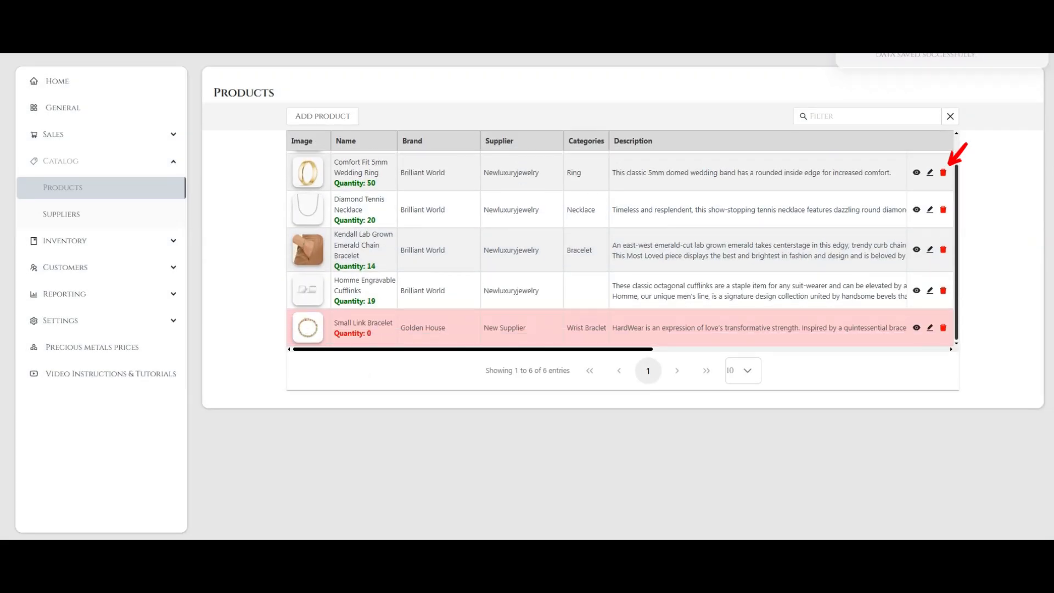